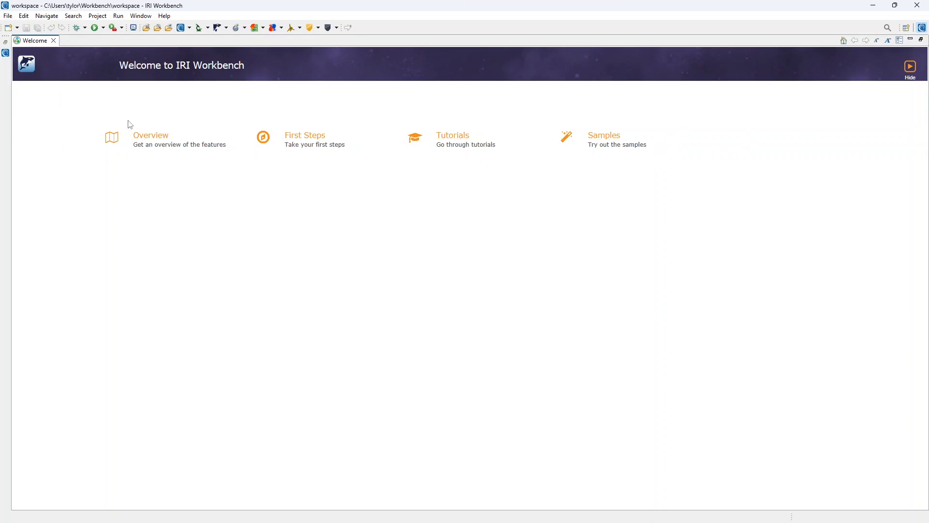
- Close the Welcome page, then glance through the Help menu and dismiss it
left_click(54, 42)
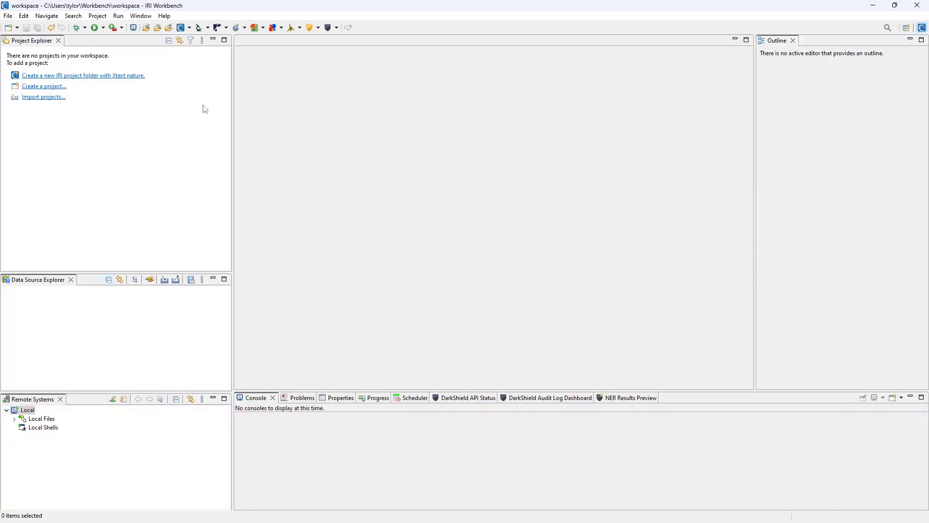
left_click(165, 15)
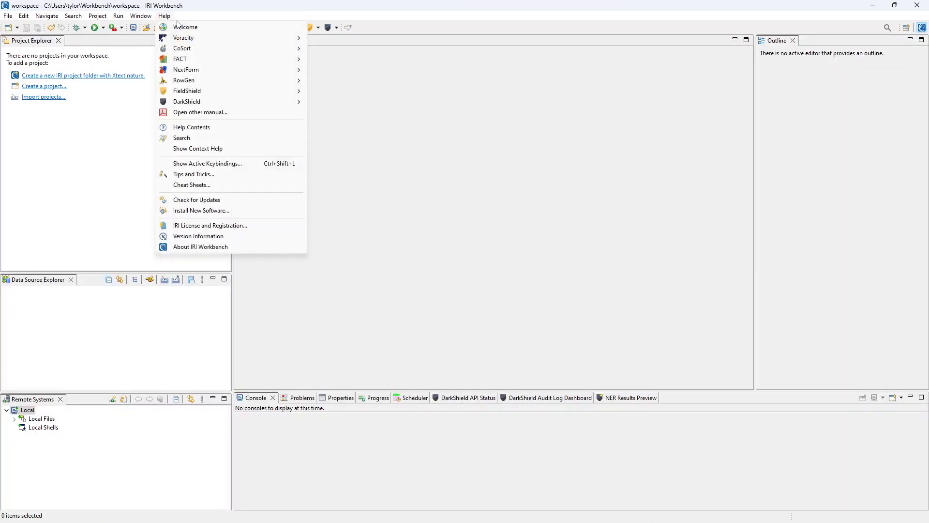
left_click(112, 139)
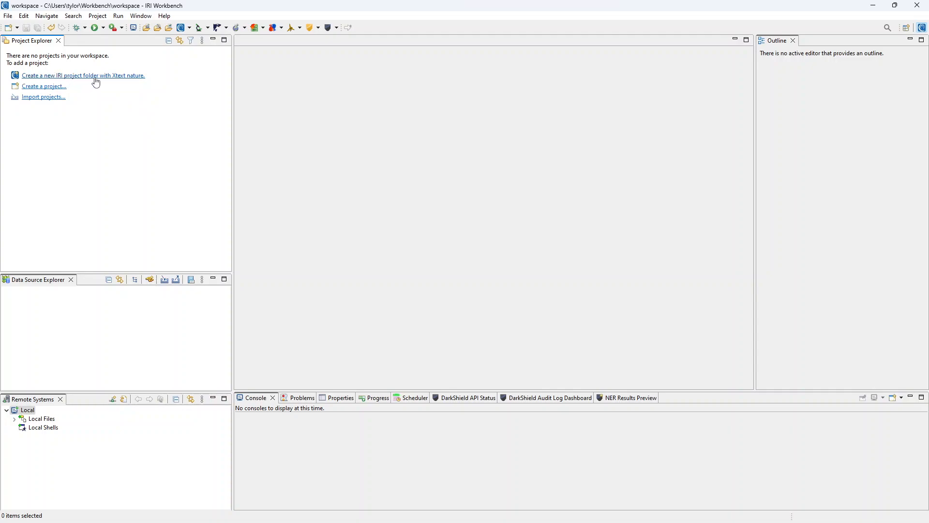
- Create a new IRI project named 'testre'
left_click(8, 16)
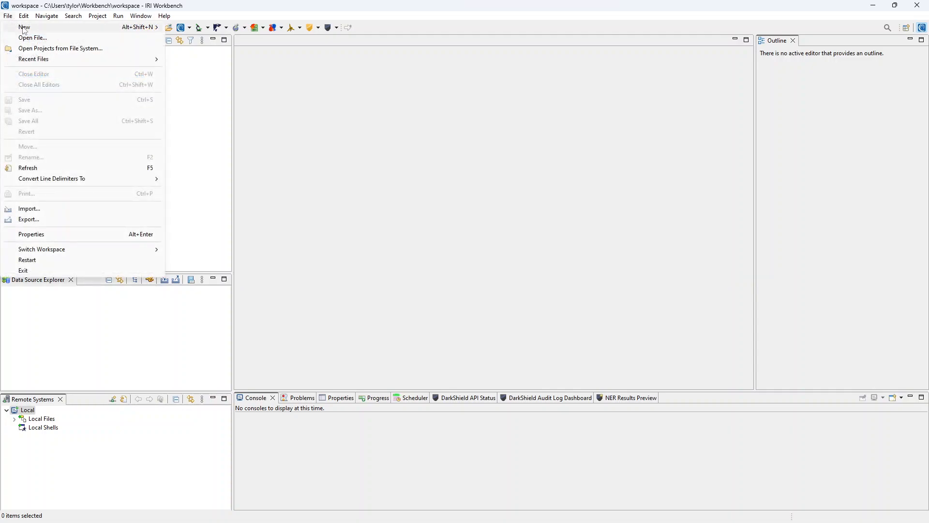
mouse_move(73, 27)
left_click(219, 28)
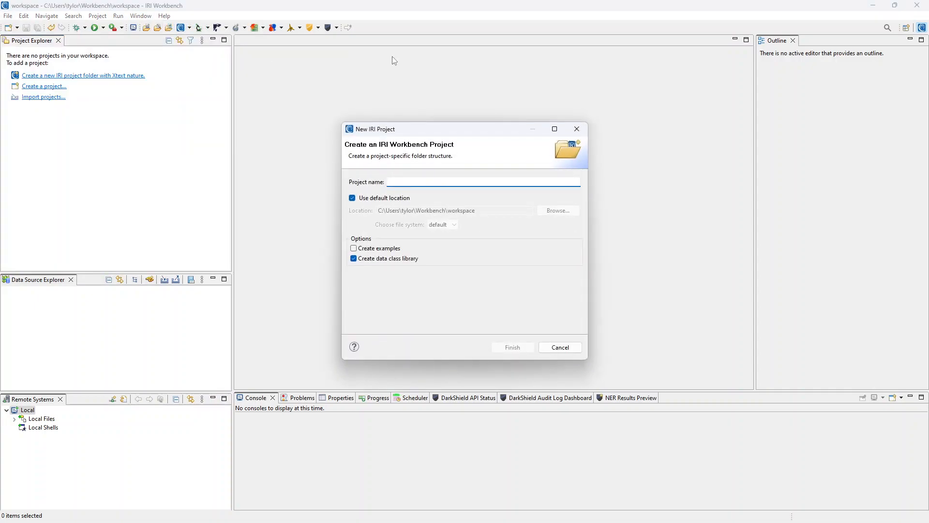
type("testre")
key("Return")
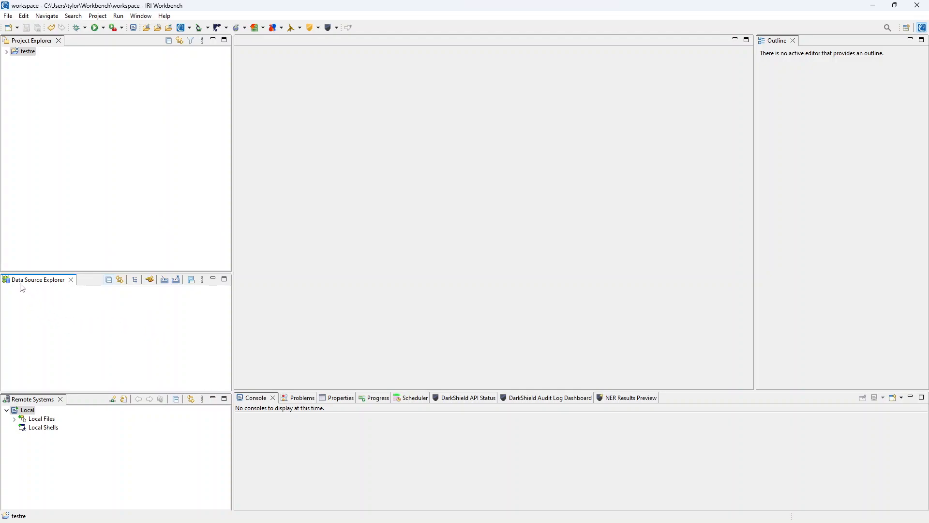
- Close the Data Source Explorer and reopen it from Window > Show View
left_click(71, 281)
left_click(144, 17)
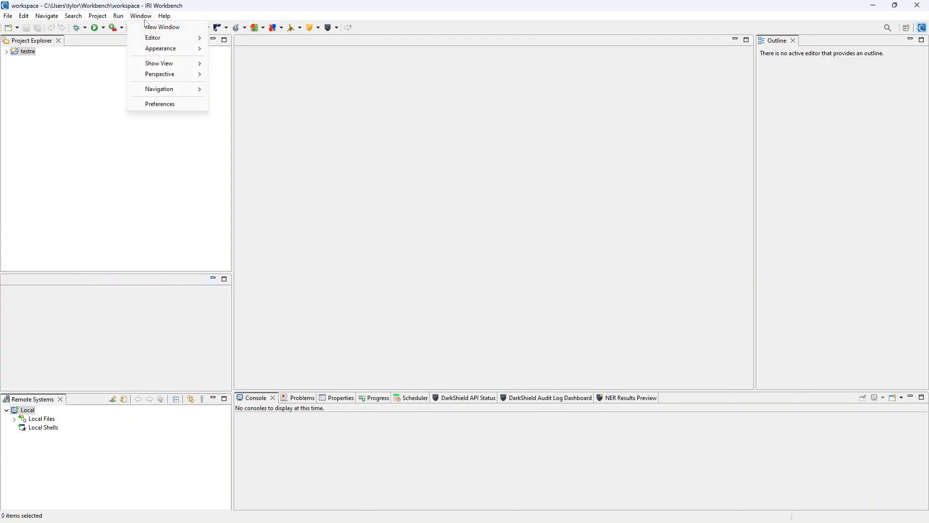
mouse_move(157, 65)
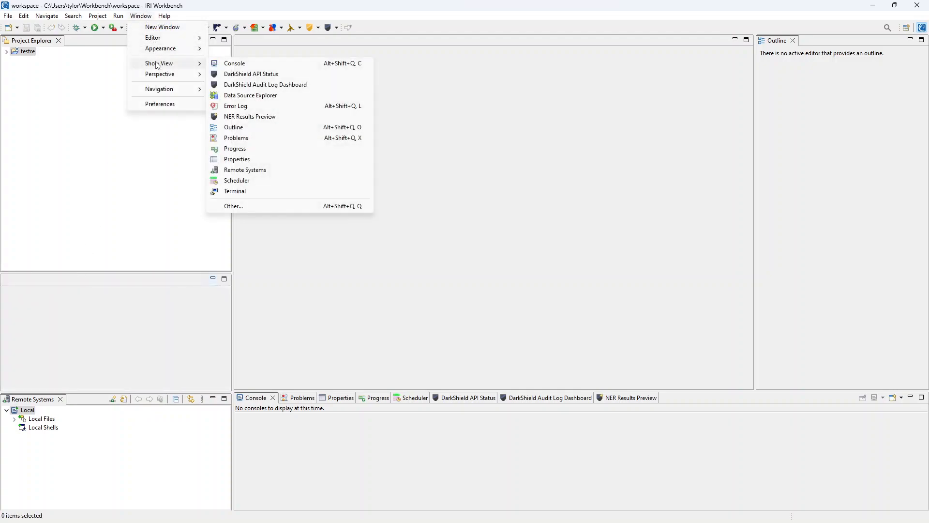
left_click(258, 95)
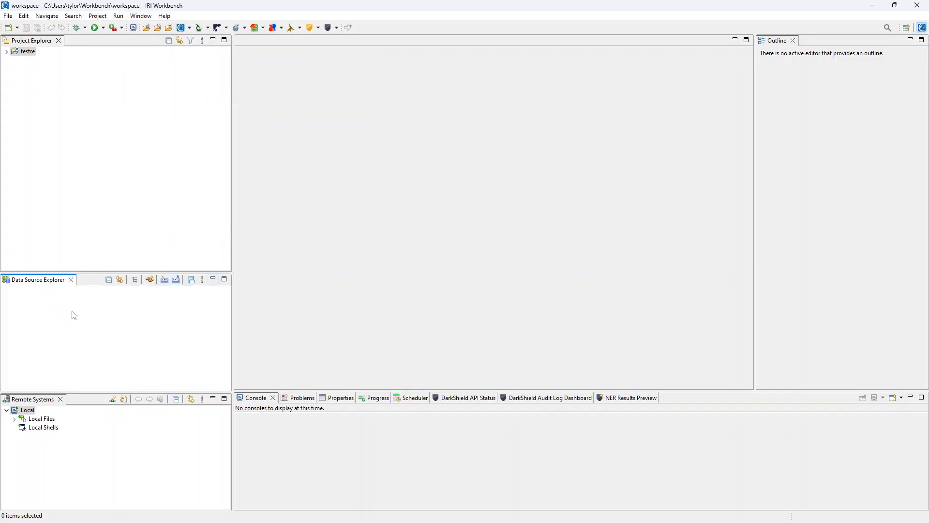
- Choose MySQL for a new connection profile and open the New Driver Definition dialog
left_click(150, 281)
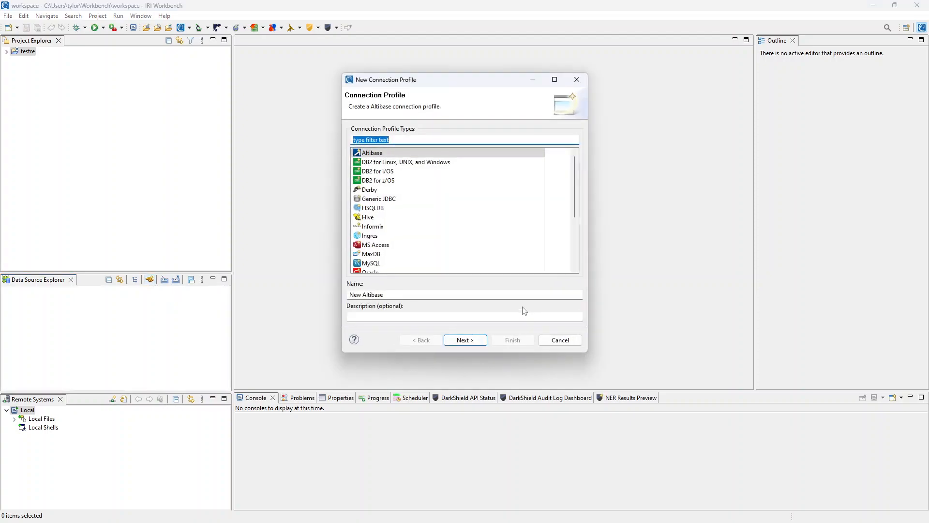
scroll(499, 233, "down", 3)
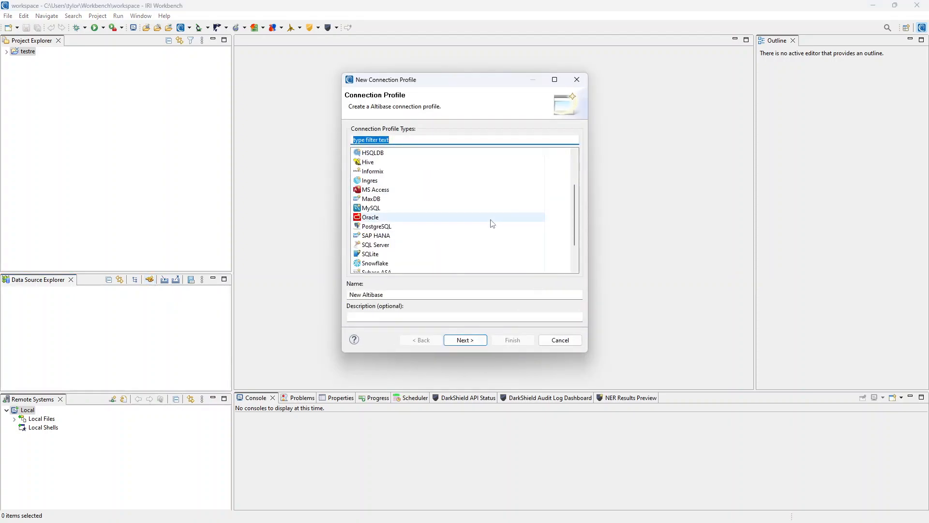
left_click(444, 183)
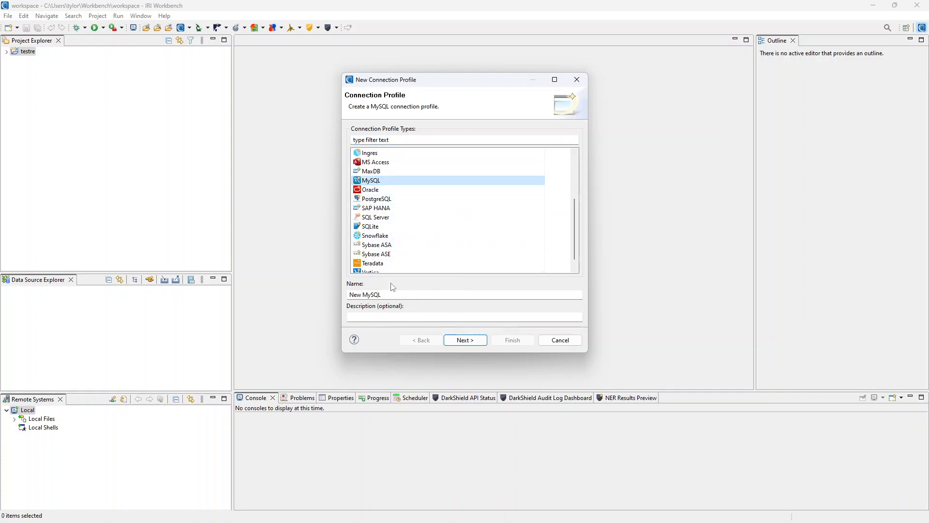
left_click(465, 339)
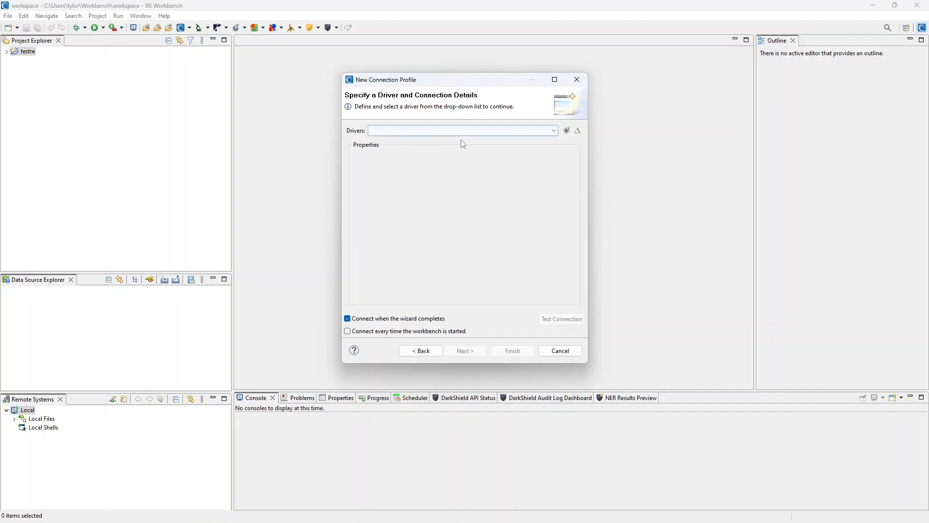
left_click(567, 131)
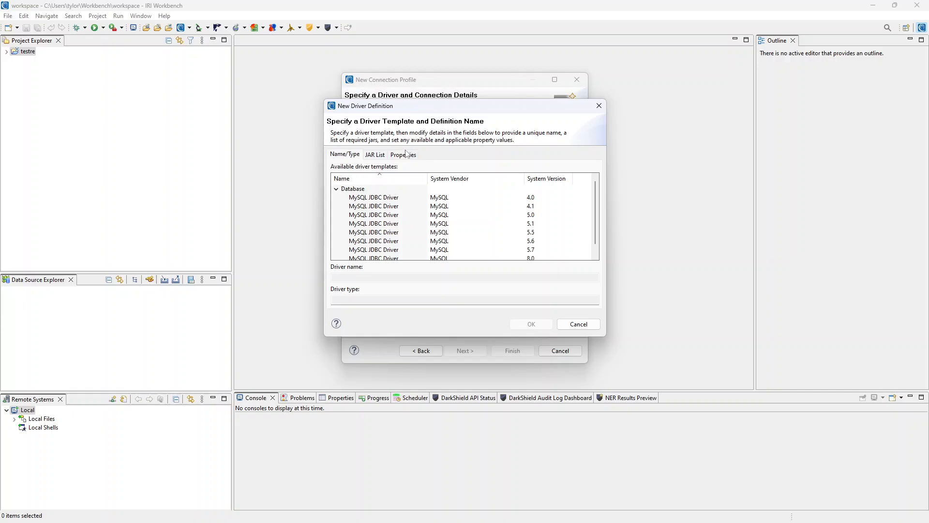
- Select the MySQL JDBC Driver 5.1 template and clear its missing default JAR
left_click(393, 224)
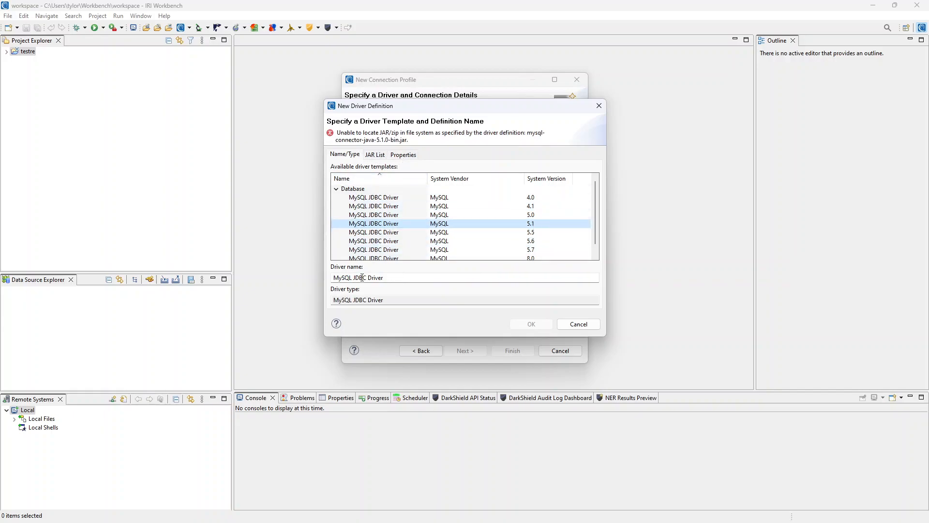
left_click(376, 155)
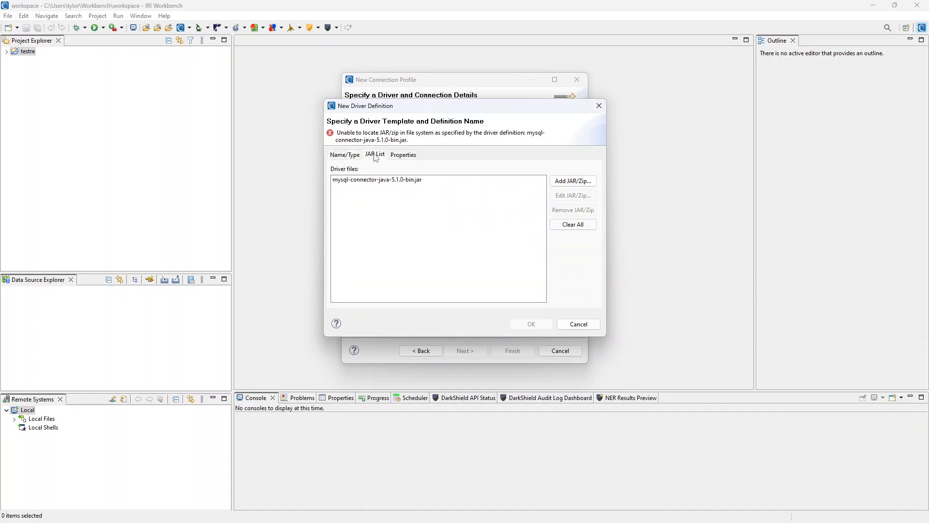
left_click(567, 225)
- Add mysql-connector-java-5.1.12-bin.jar from Z:\DatabaseConnectivity\JDBC\MySQL to the driver
left_click(569, 181)
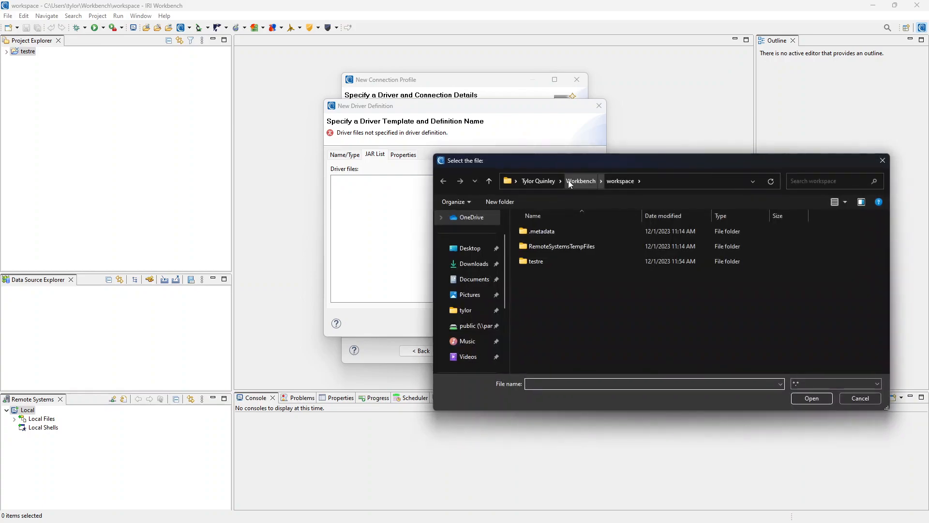
left_click(477, 325)
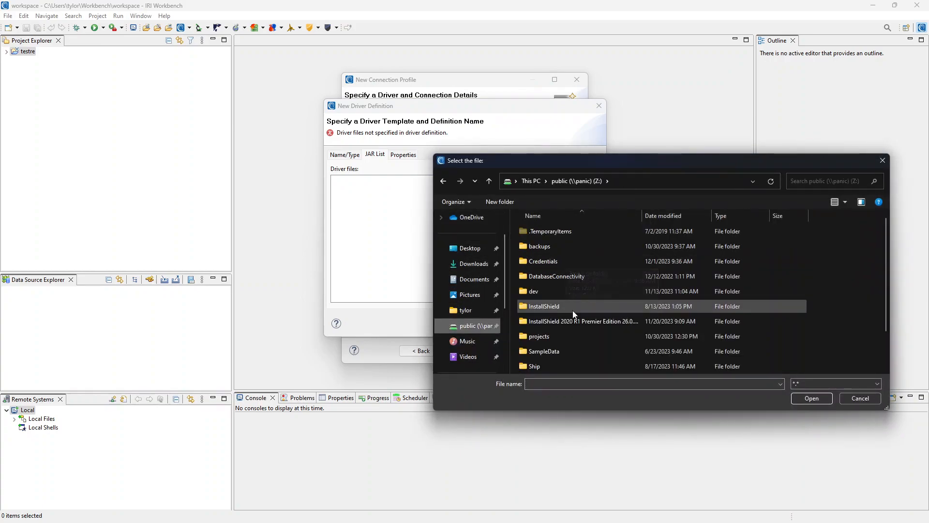
scroll(576, 300, "down", 1)
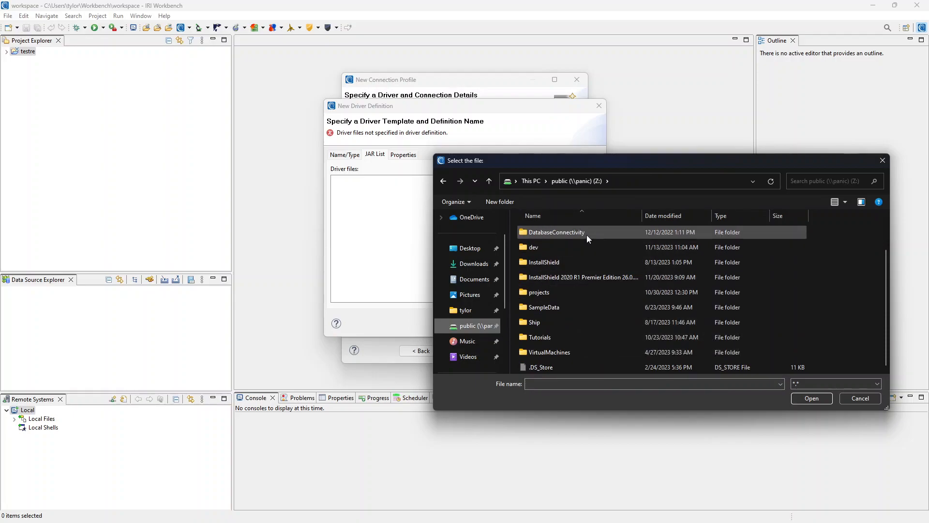
double_click(557, 233)
double_click(573, 260)
scroll(576, 264, "down", 2)
double_click(570, 290)
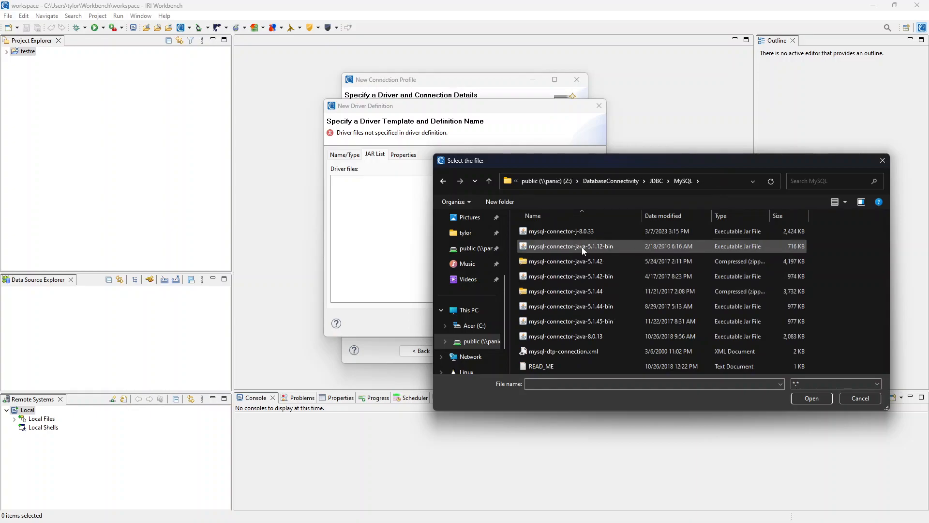
left_click(591, 245)
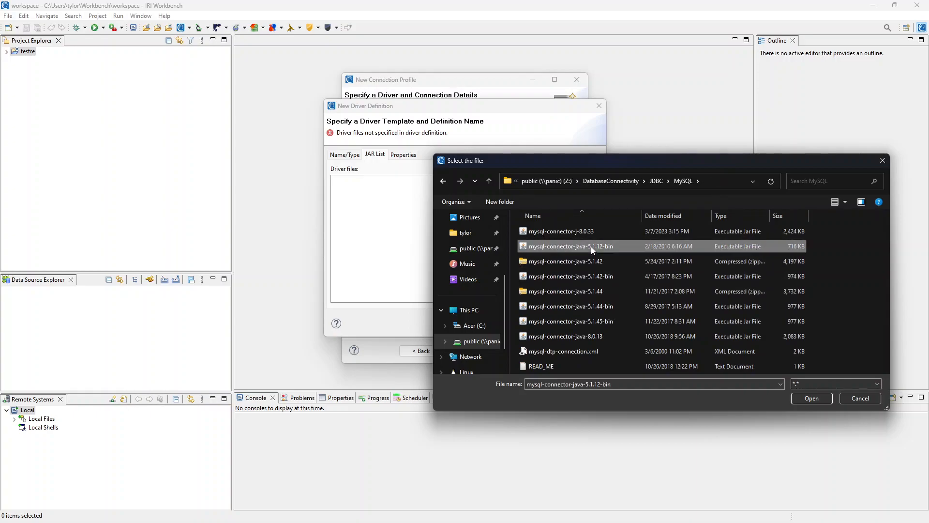
left_click(812, 397)
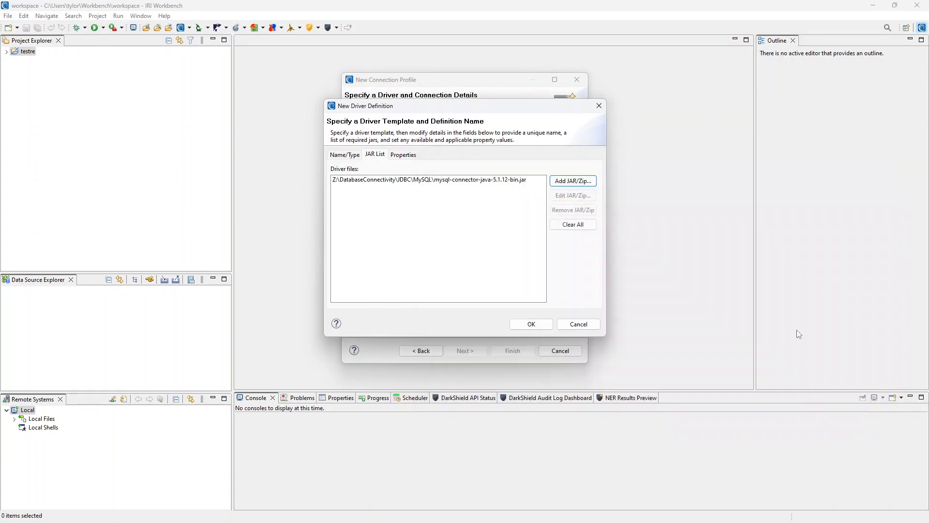
- Set the driver's Database Name to 'test' and fill in the user ID and password
left_click(405, 155)
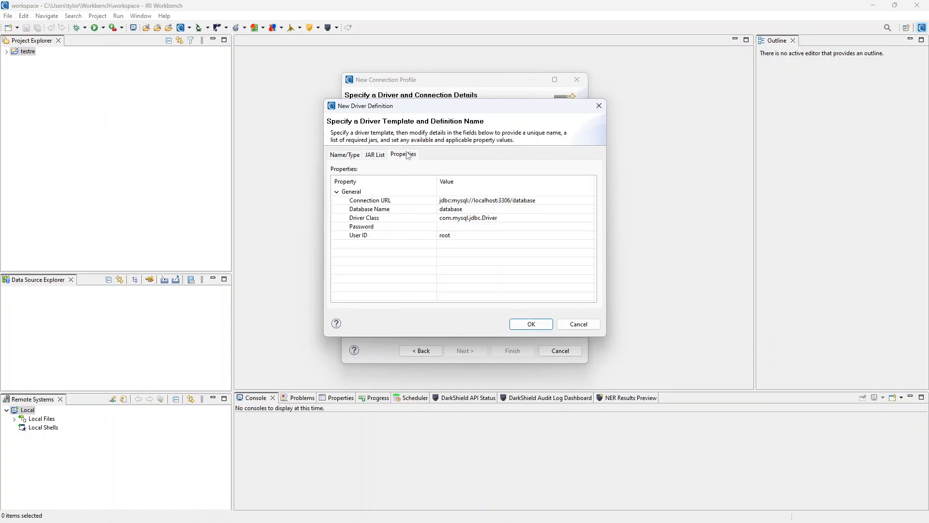
left_click(464, 209)
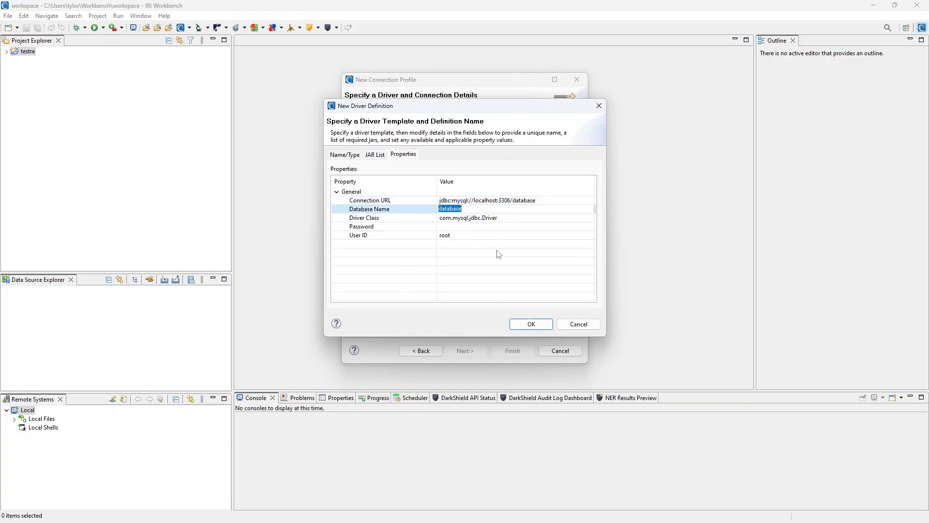
type("test")
left_click(473, 235)
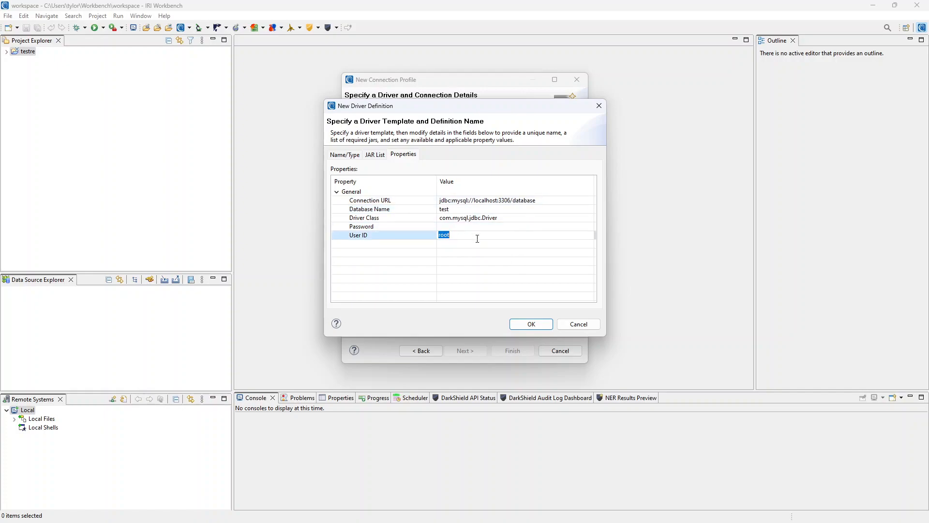
type("cosort")
left_click(450, 227)
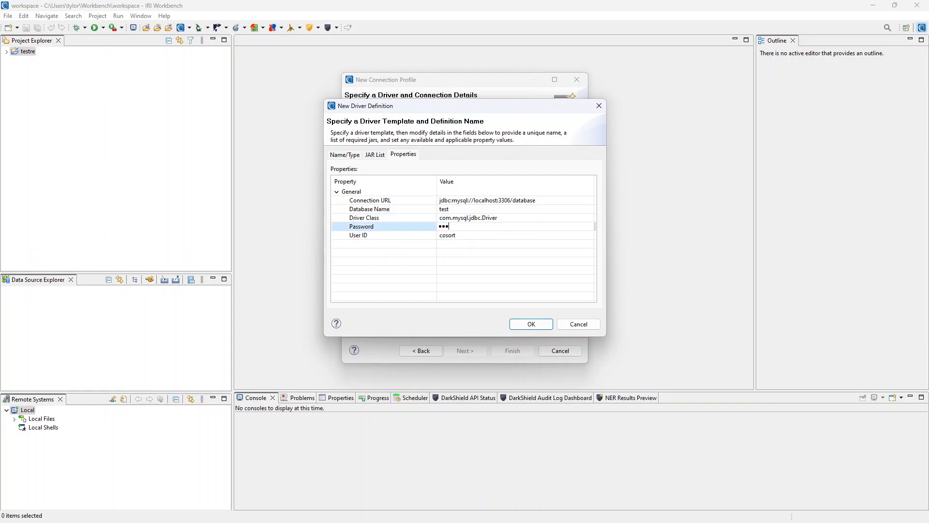
- Change the Connection URL host to mangled.iri.com and confirm the driver definition
left_click(493, 200)
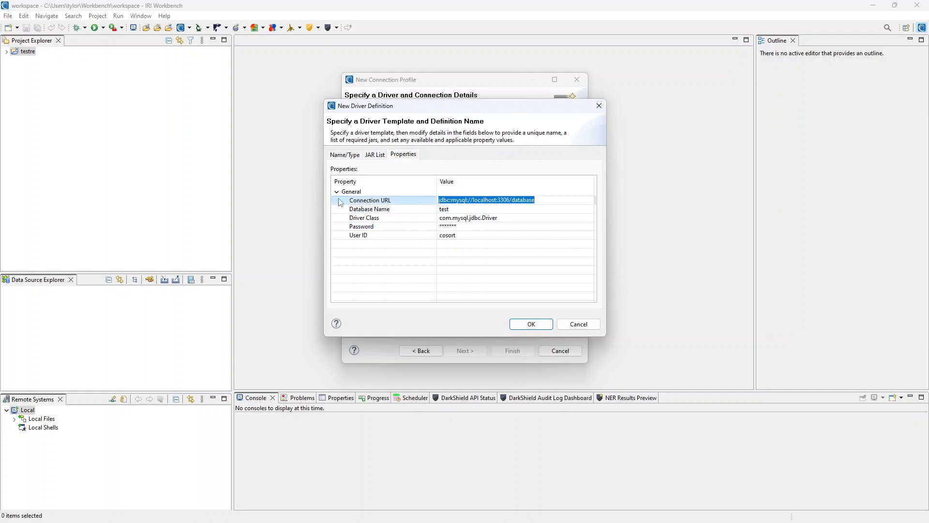
left_click(538, 203)
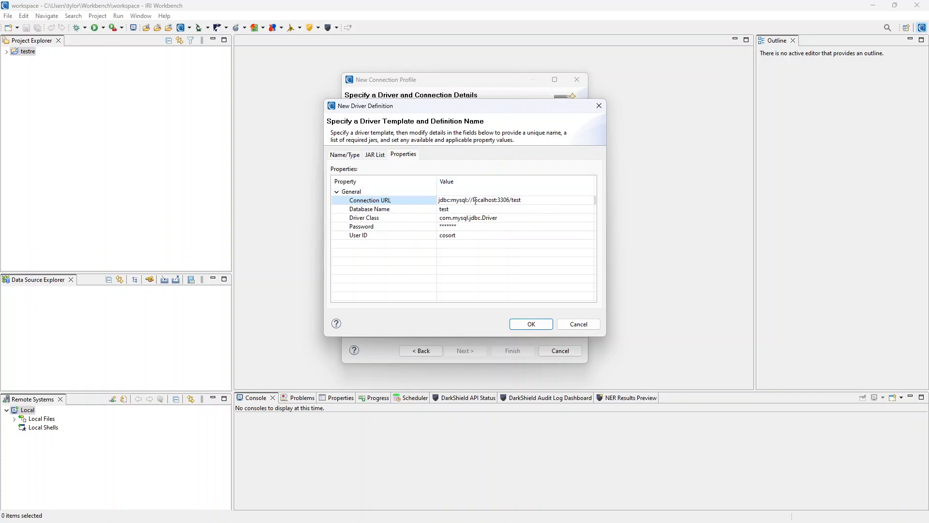
left_click_drag(475, 200, 492, 199)
type("mangled.iri.com")
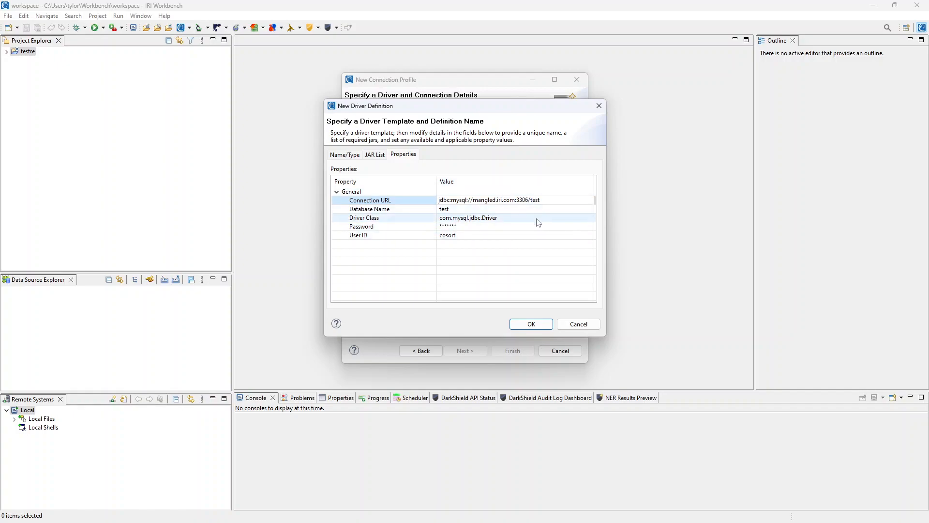
left_click(531, 324)
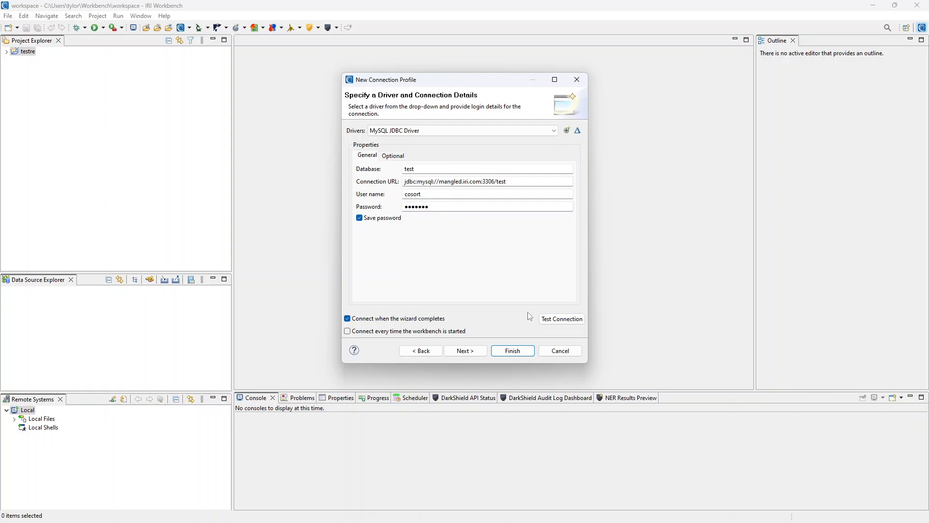
- Ping the MySQL server successfully, finish the New MySQL profile, and expand its test database
left_click(562, 319)
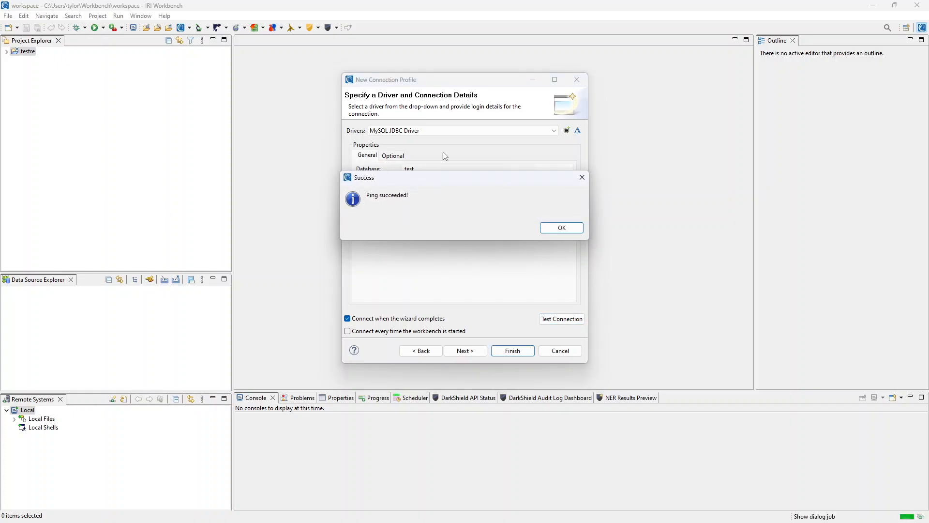
left_click(561, 231)
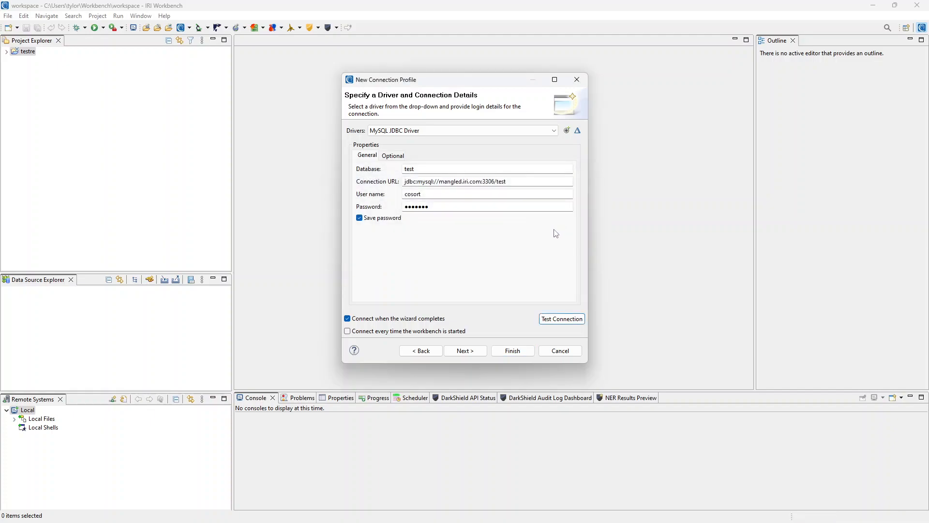
left_click(513, 350)
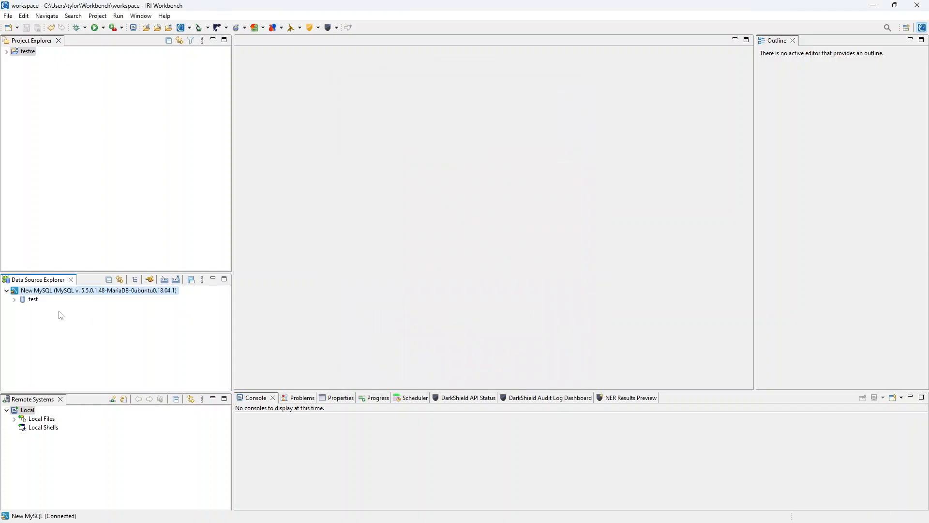
left_click(15, 300)
left_click(166, 16)
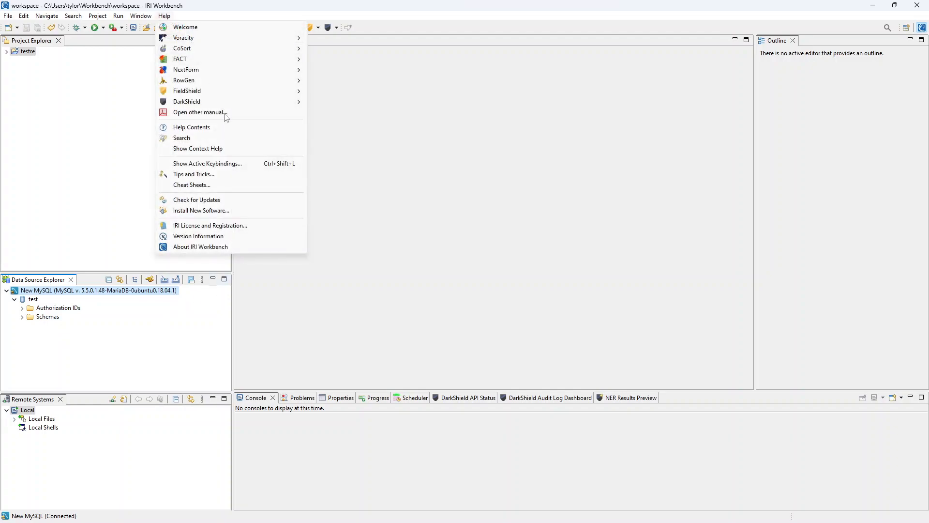
left_click(223, 236)
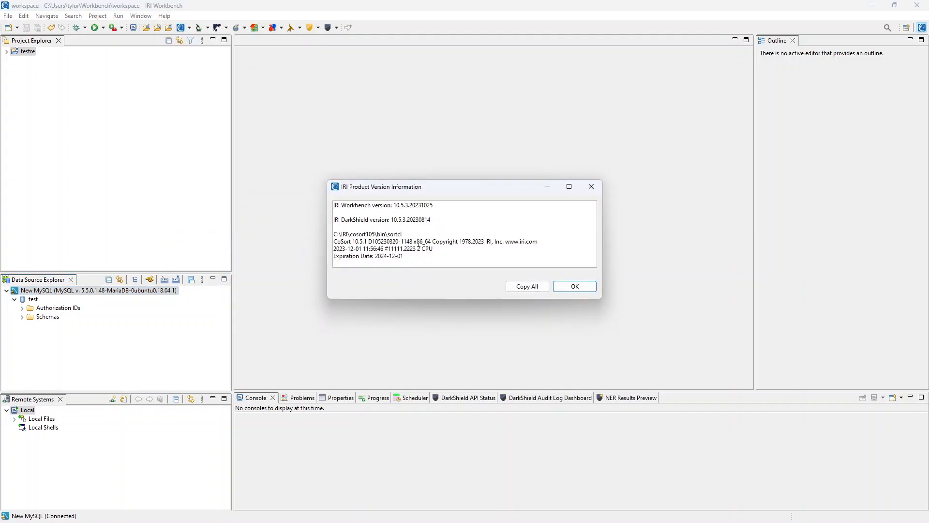
left_click_drag(415, 244, 434, 243)
left_click(434, 244)
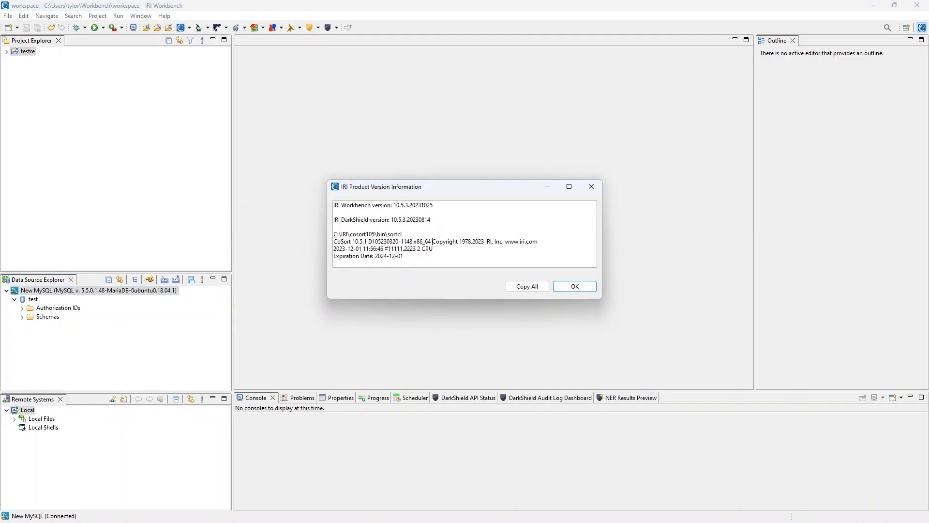
left_click(576, 287)
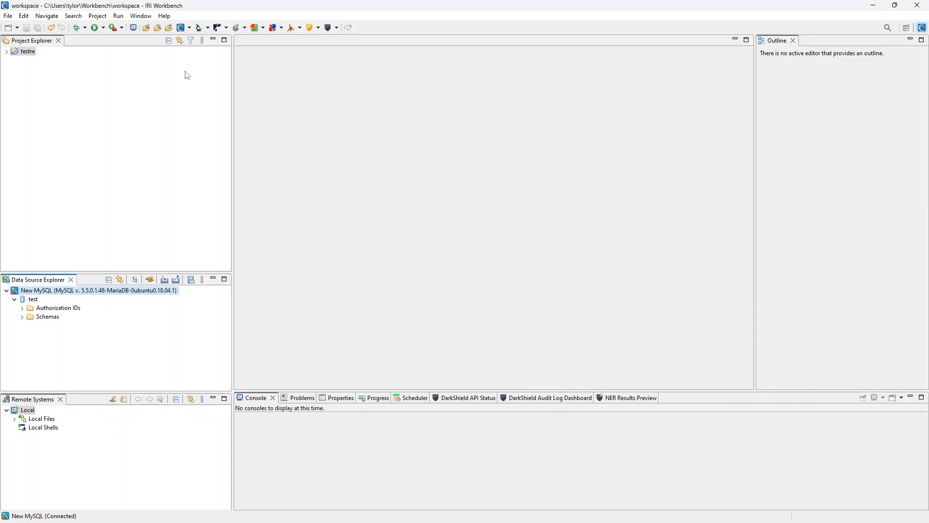
- Set the Database Connection registry's default bit version to 64, refresh the DSN list, and apply
left_click(191, 29)
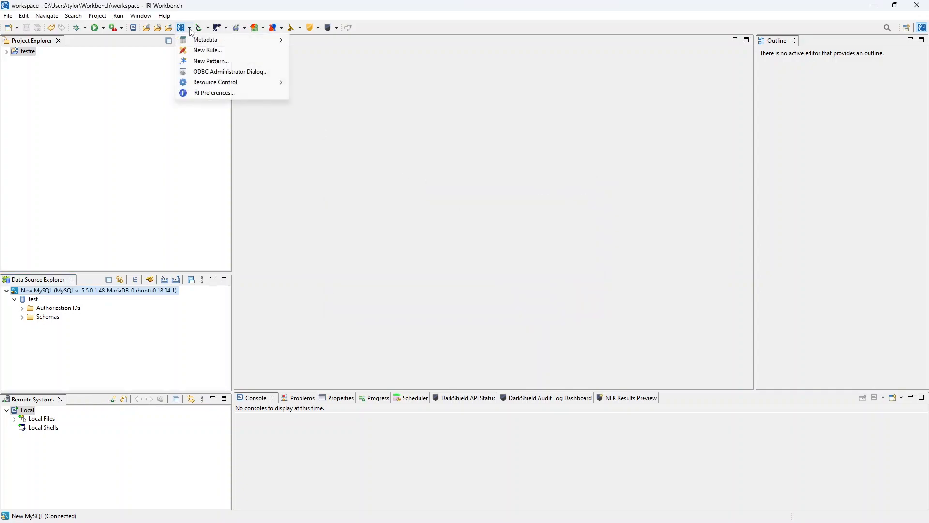
left_click(212, 94)
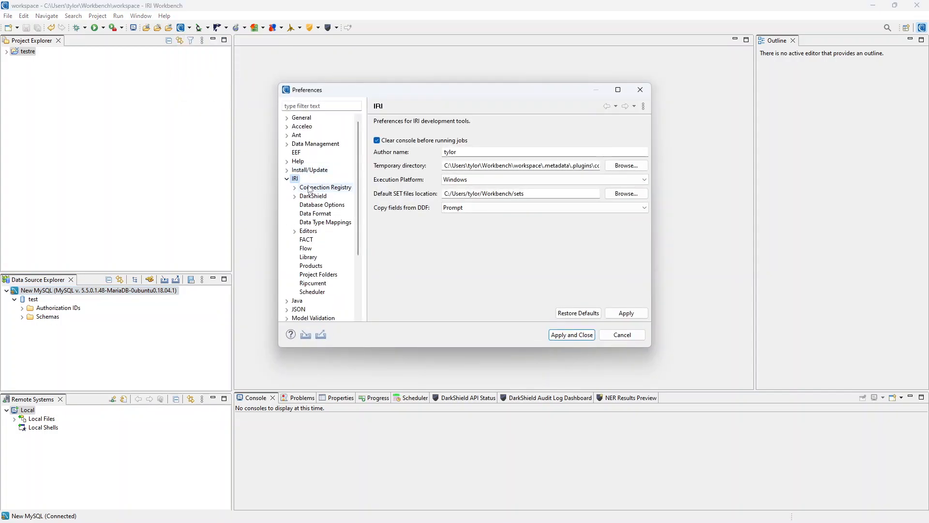
left_click(294, 188)
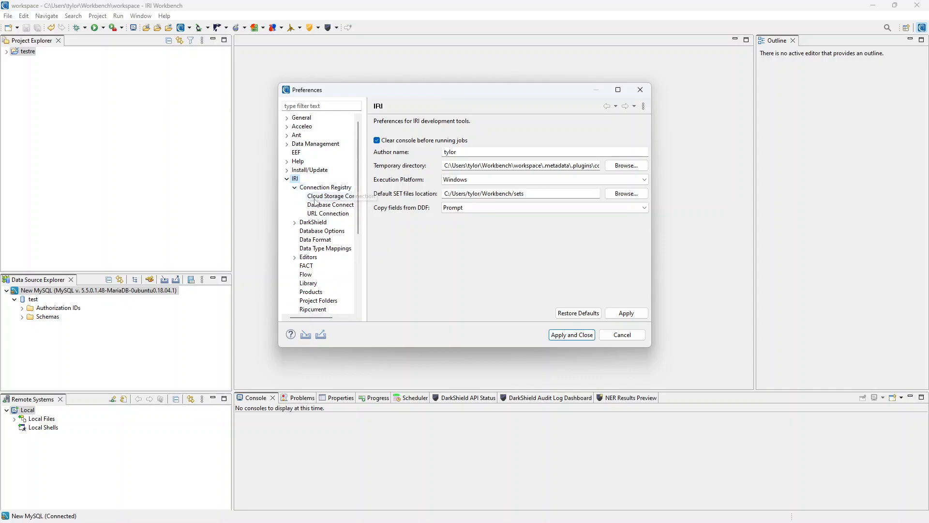
left_click(326, 208)
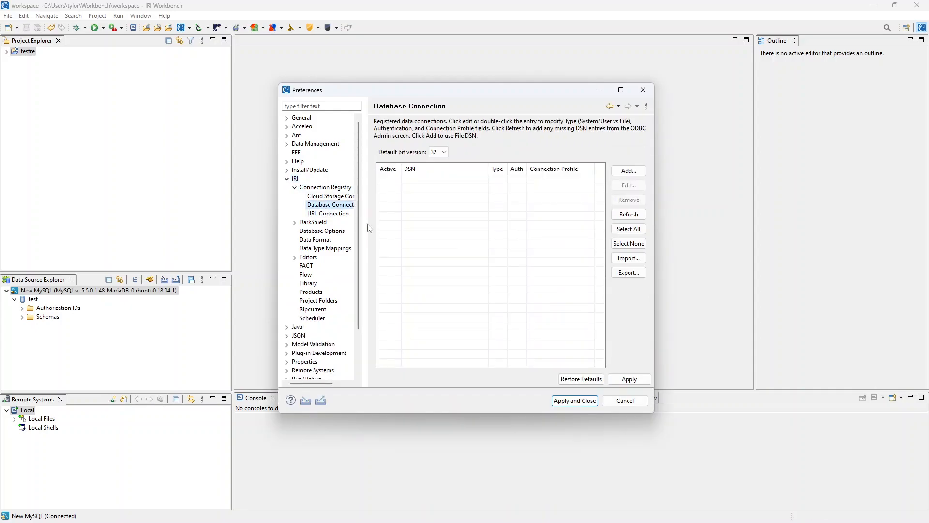
left_click(438, 152)
left_click(435, 166)
left_click(638, 215)
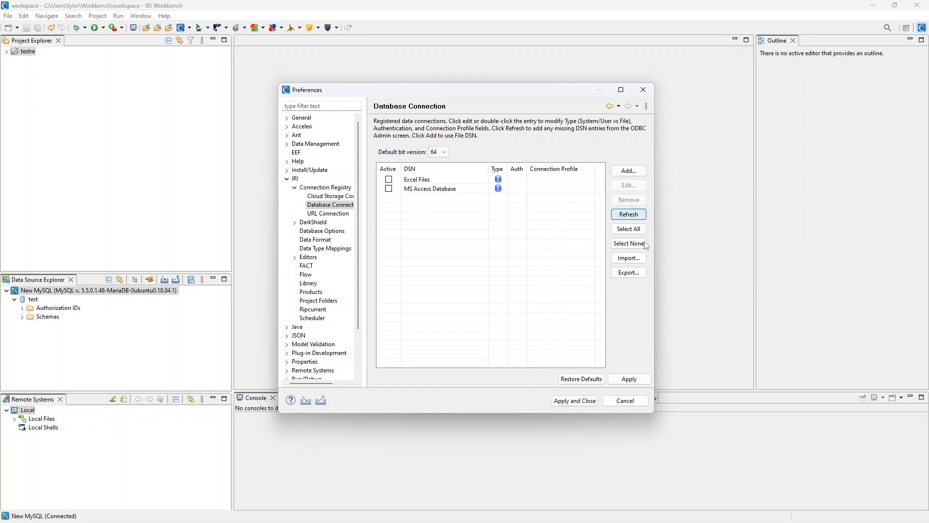
left_click(583, 401)
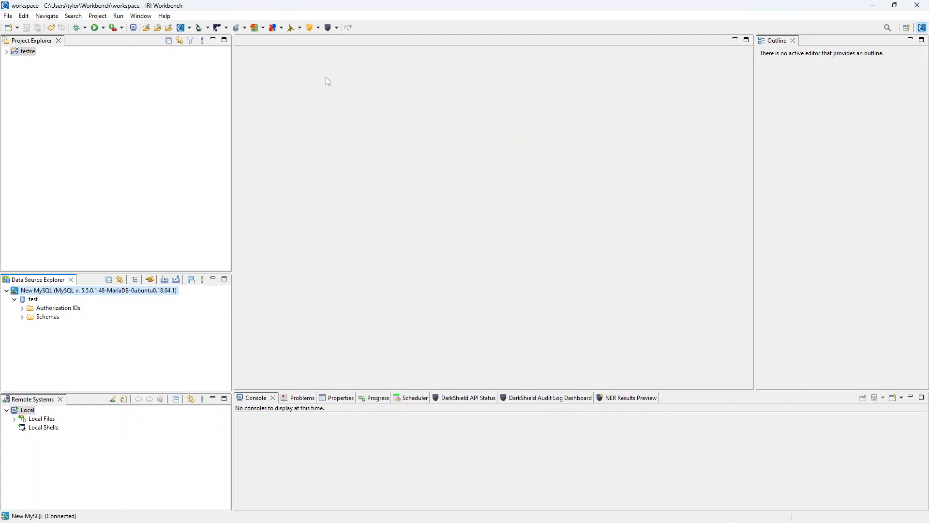
- Open the ODBC Data Source Administrator and add a new User DSN to see the driver list
left_click(189, 29)
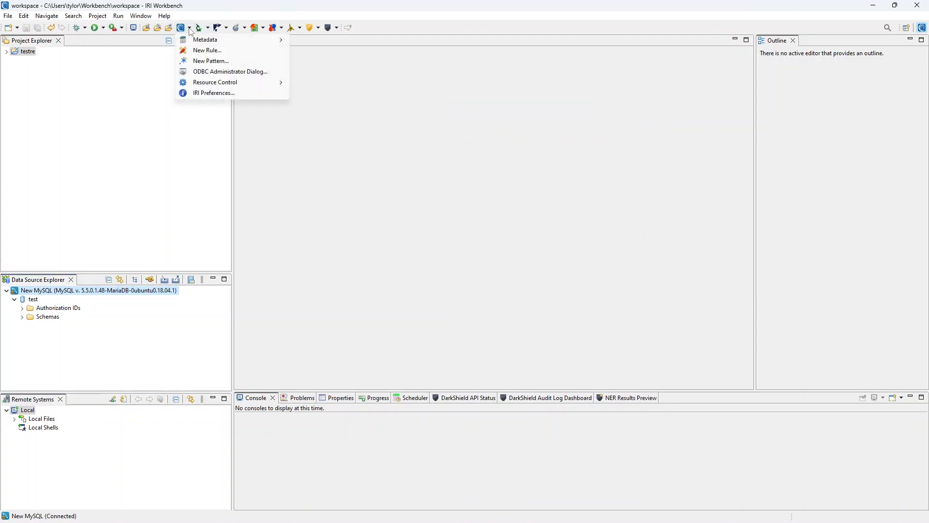
left_click(214, 73)
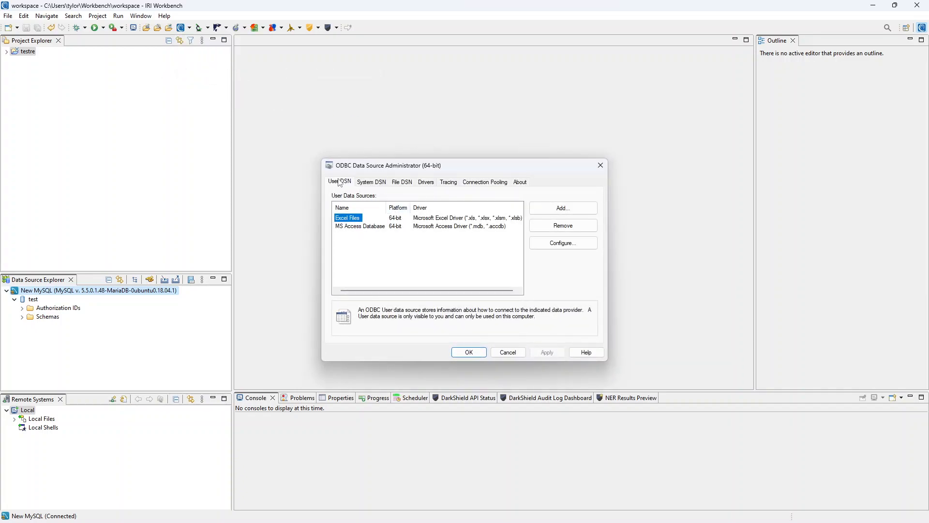
left_click(572, 213)
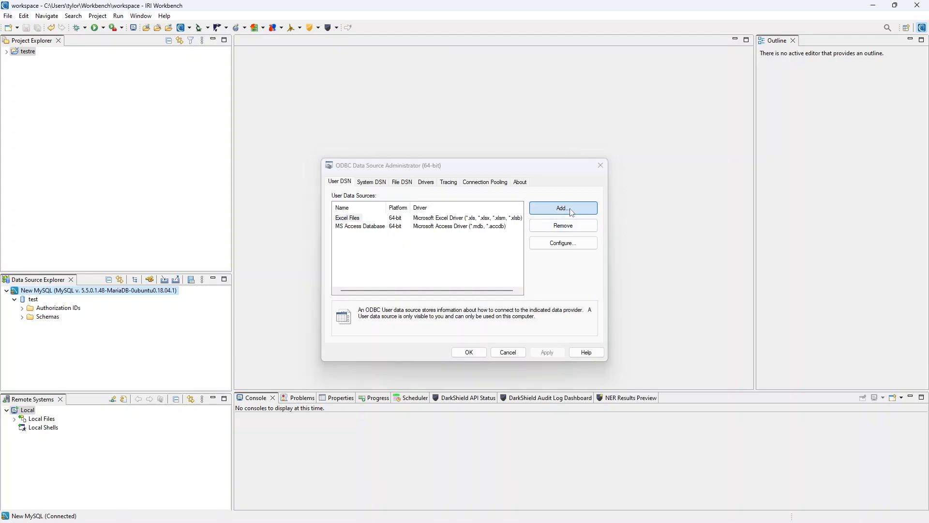
scroll(508, 235, "down", 1)
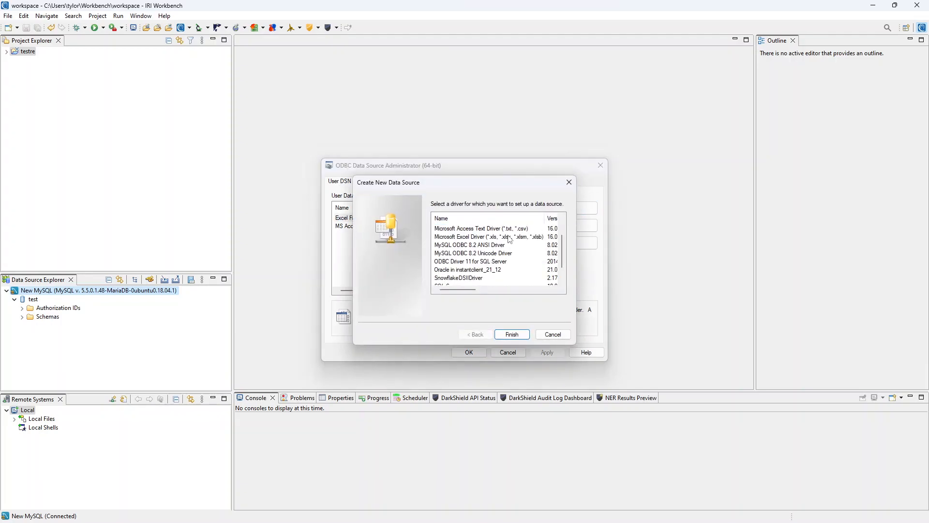
- Configure DSN 'test' on the MySQL ODBC 8.2 ANSI Driver with server host, user and database
left_click(474, 248)
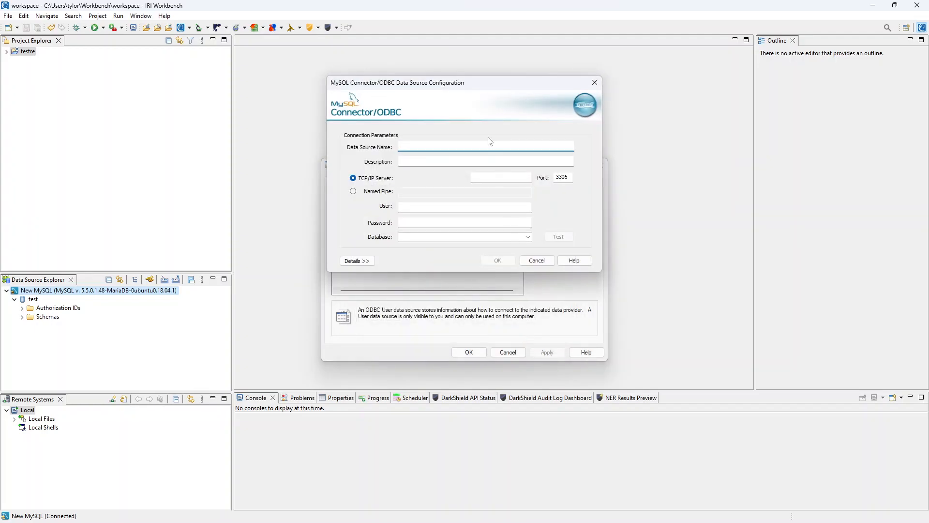
left_click_drag(444, 89, 472, 127)
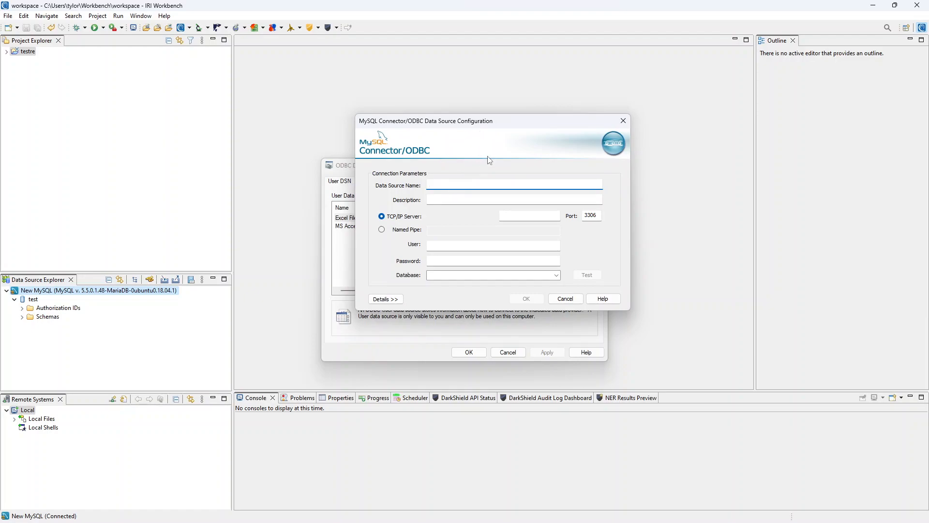
type("test")
left_click(522, 217)
type("mangled.iri.com")
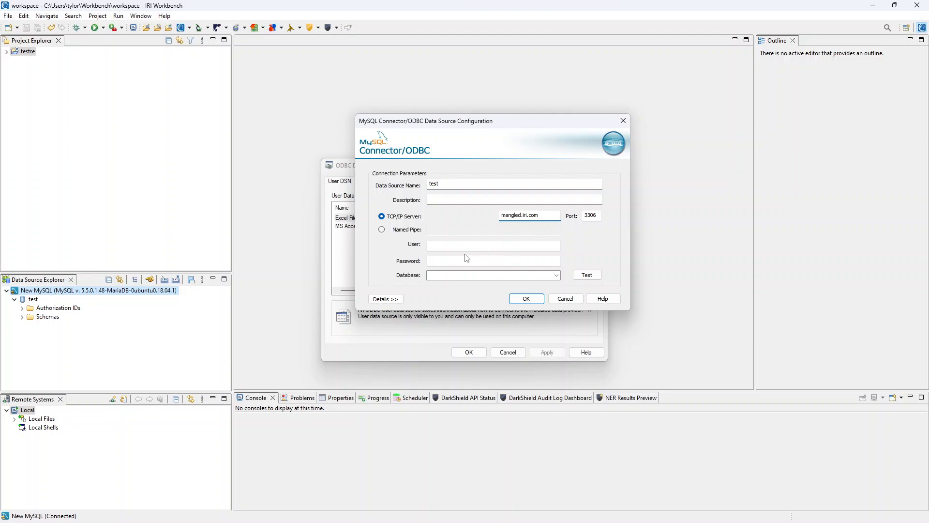
left_click(465, 246)
type("cosort")
key("Tab")
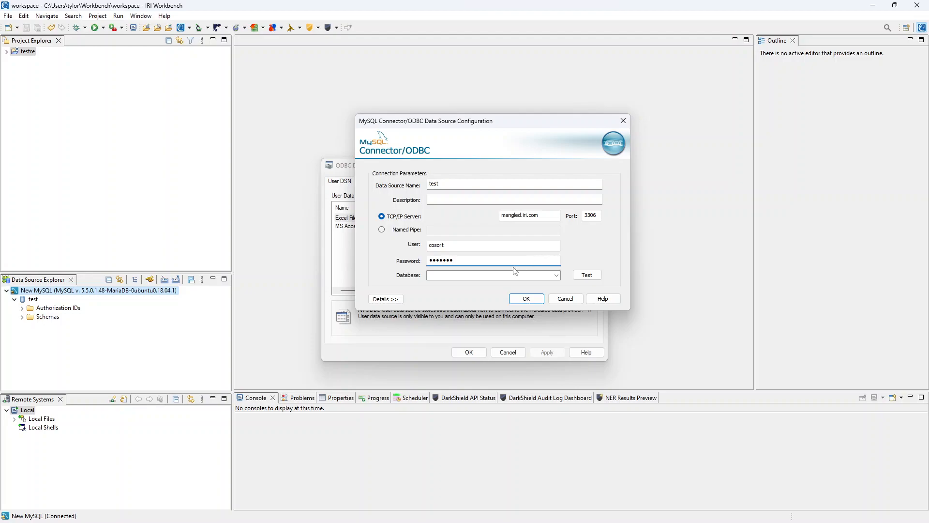
left_click(495, 274)
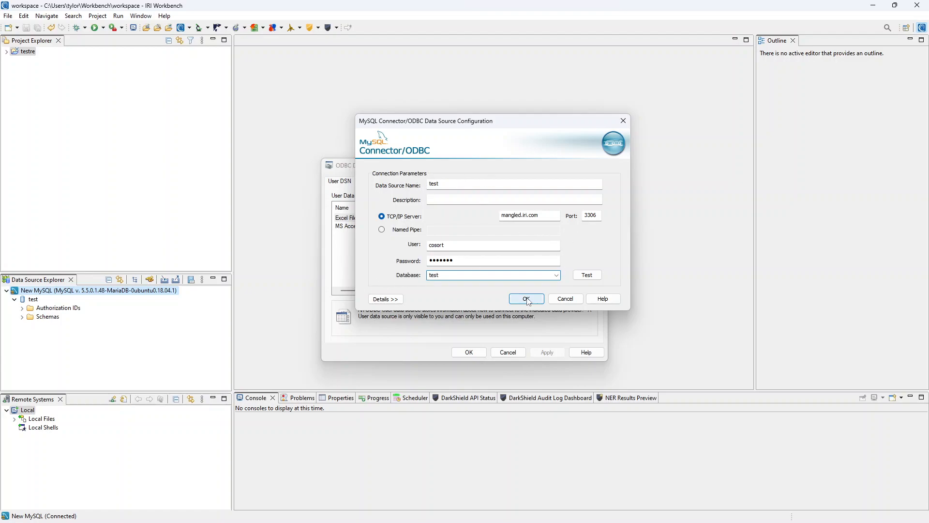
- Test the 'test' DSN successfully, save it, and close the ODBC administrator
left_click(584, 274)
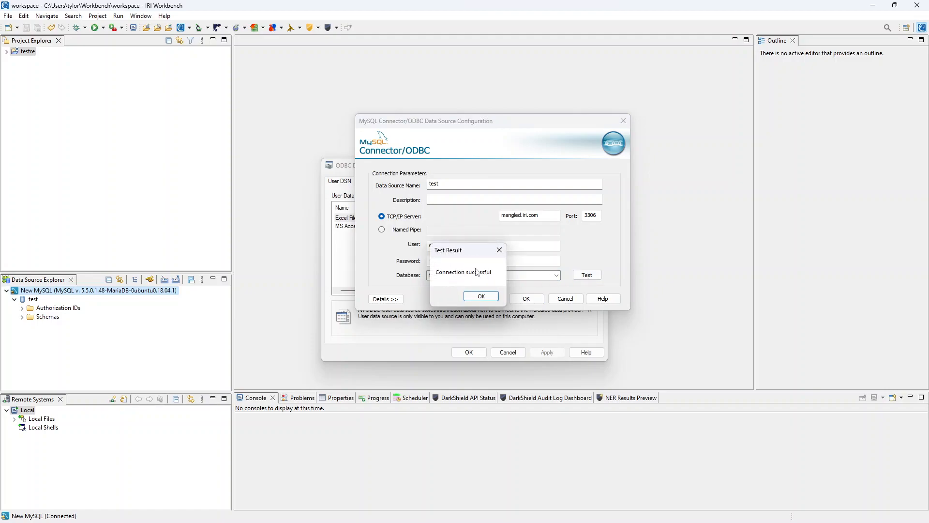
left_click(482, 296)
left_click(530, 301)
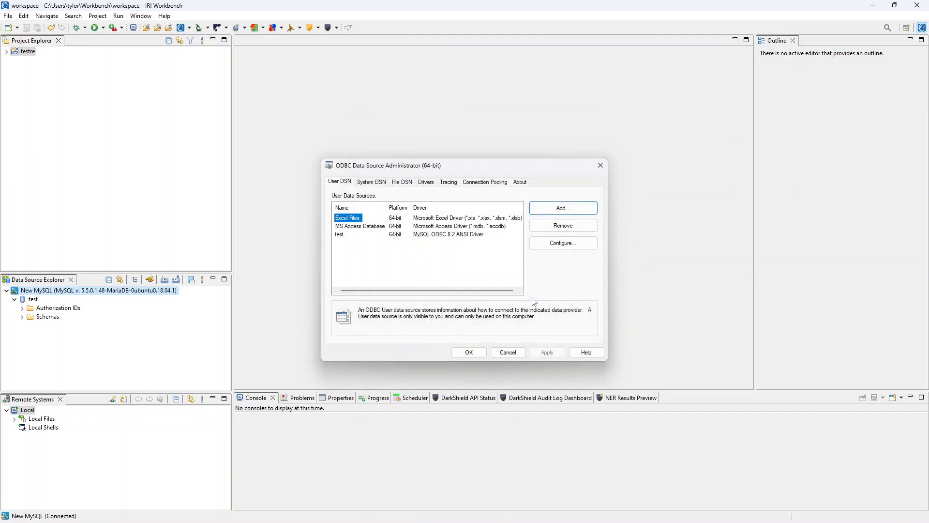
left_click(478, 353)
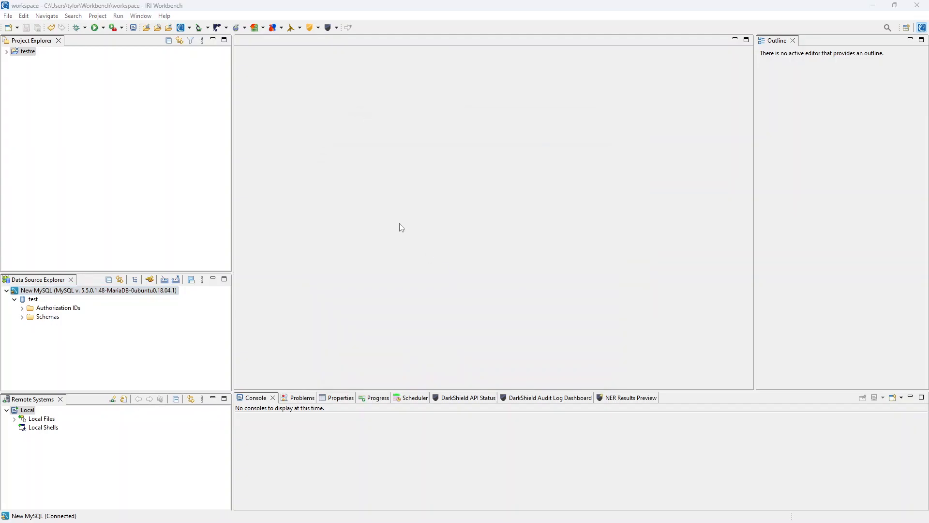
- Reopen IRI Preferences at IRI > Connection Registry > Database Connection to see the test DSN
left_click(190, 28)
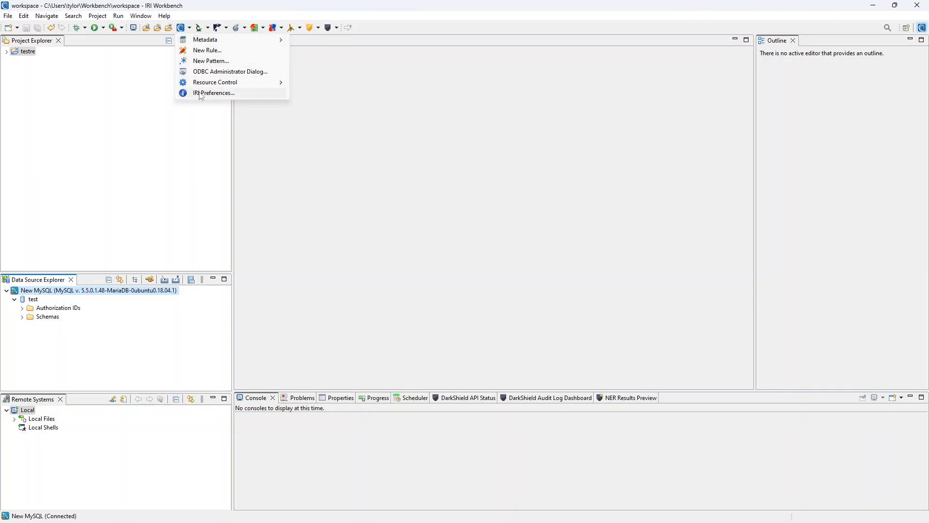
left_click(232, 93)
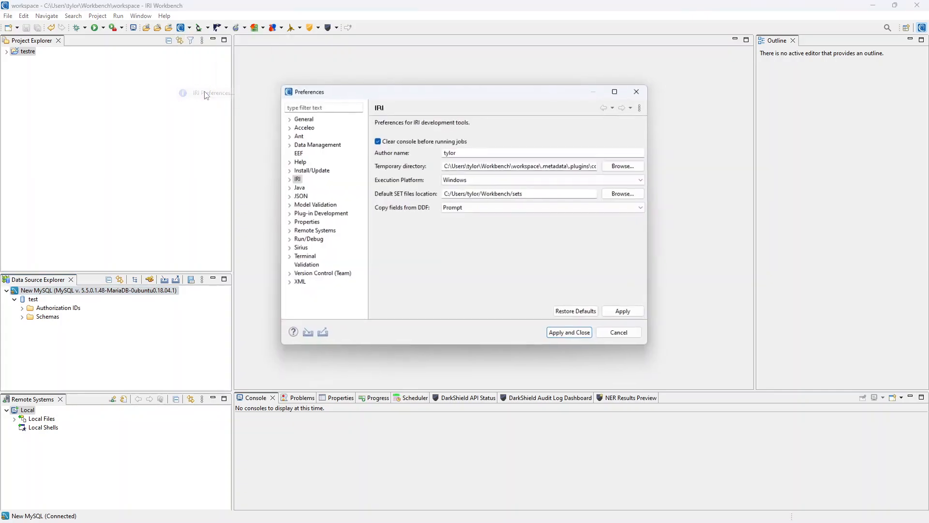
left_click(287, 179)
left_click(294, 187)
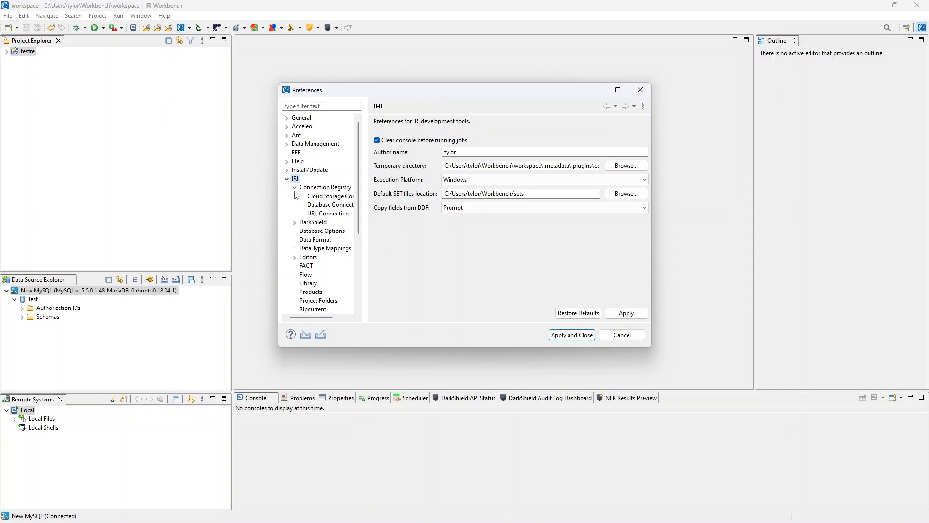
left_click(329, 205)
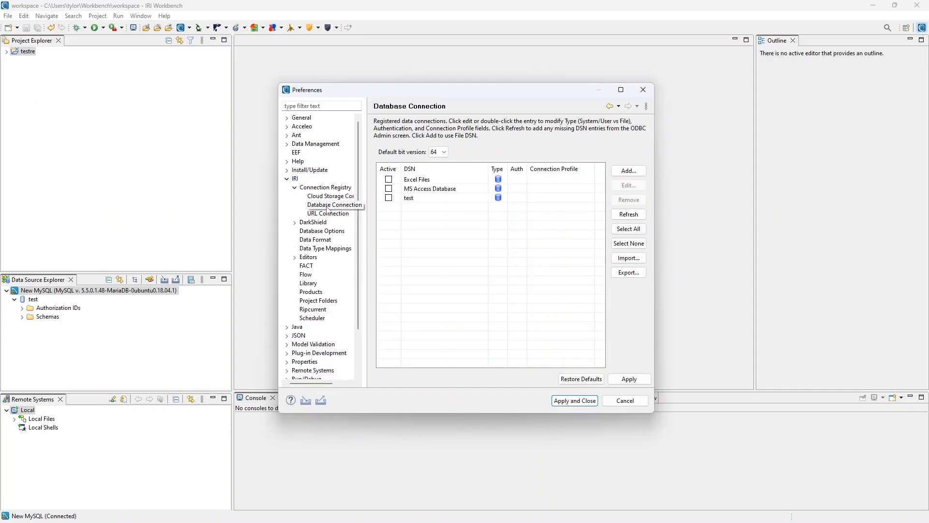
- Register the test DSN as 64-bit with the database user name and password, mapped to New MySQL
double_click(438, 201)
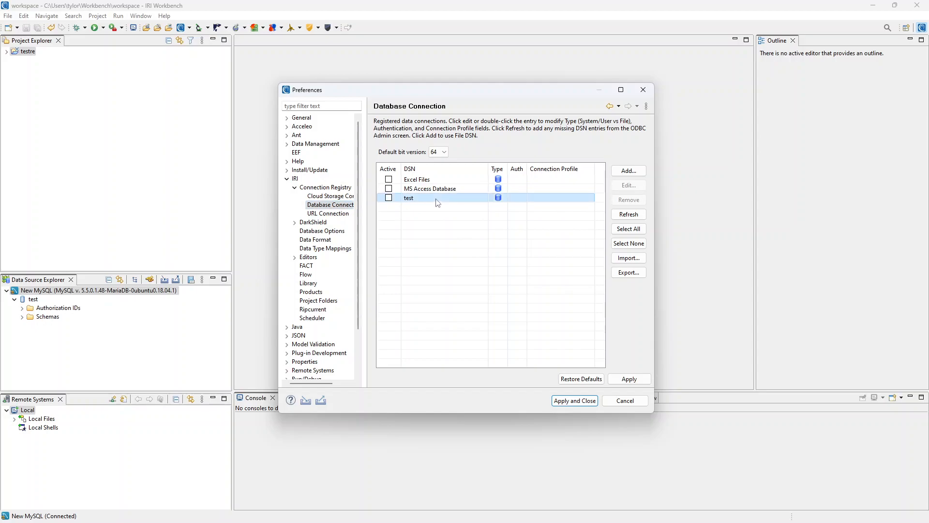
left_click(428, 198)
left_click(426, 217)
left_click(352, 245)
left_click(402, 259)
type("cosort")
key("Tab")
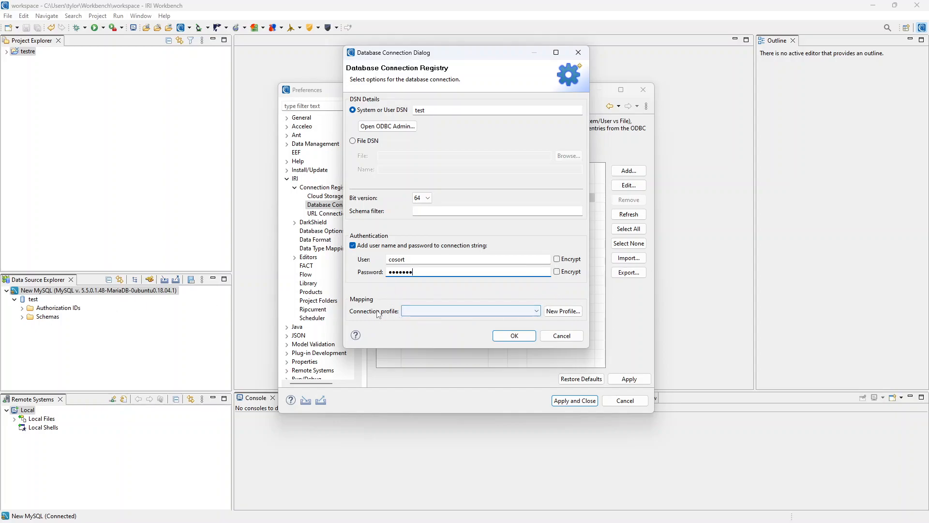
left_click(450, 311)
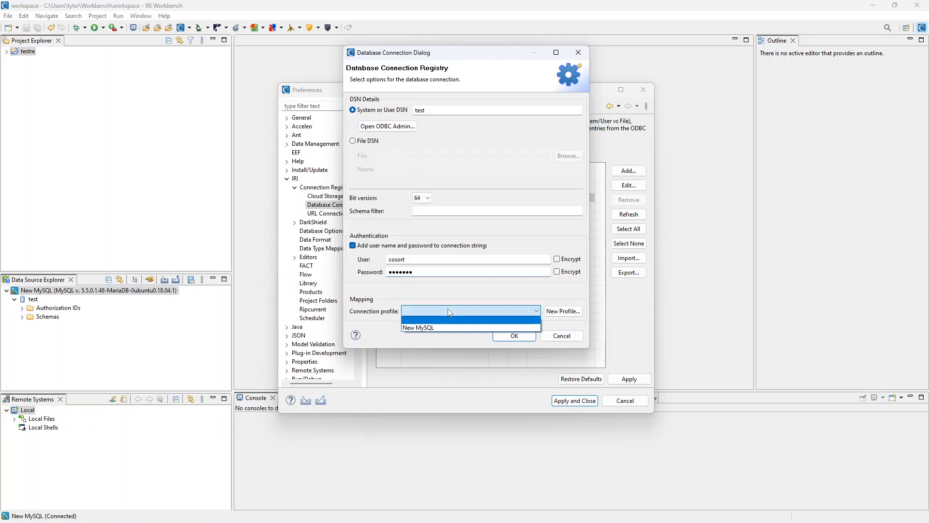
left_click(443, 328)
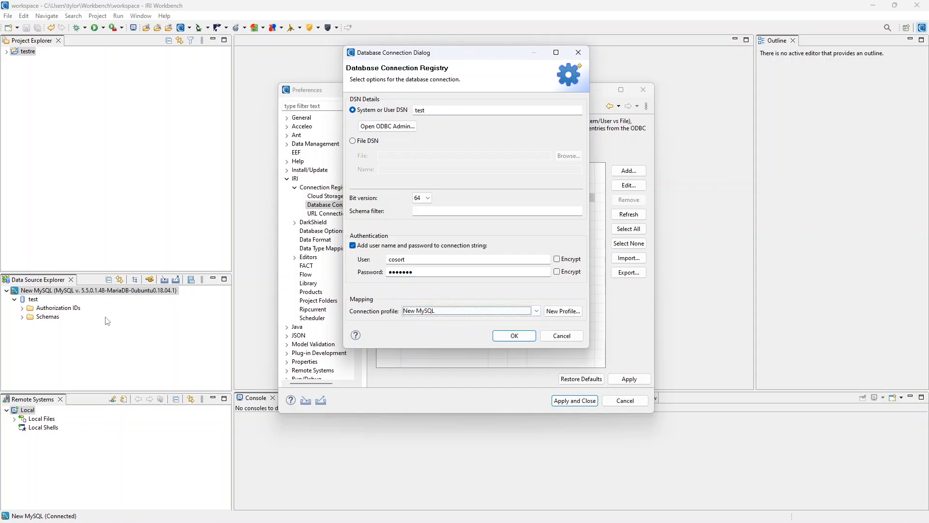
left_click(527, 337)
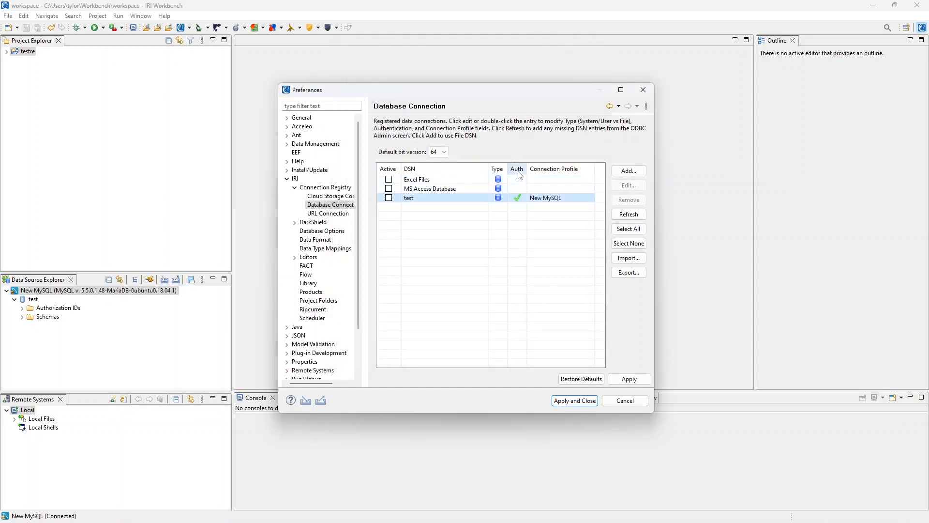
- Mark the test DSN Active, then apply and close the Preferences
left_click(390, 198)
left_click(630, 379)
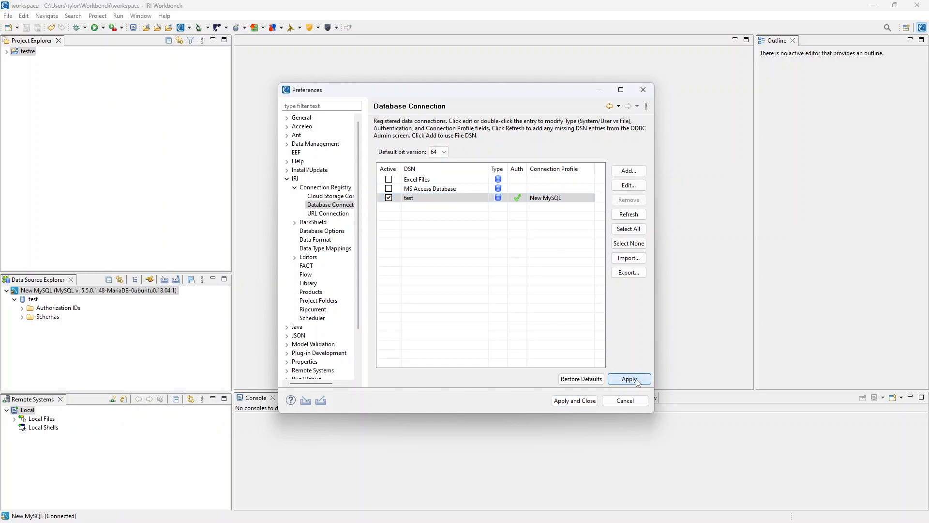
left_click(591, 402)
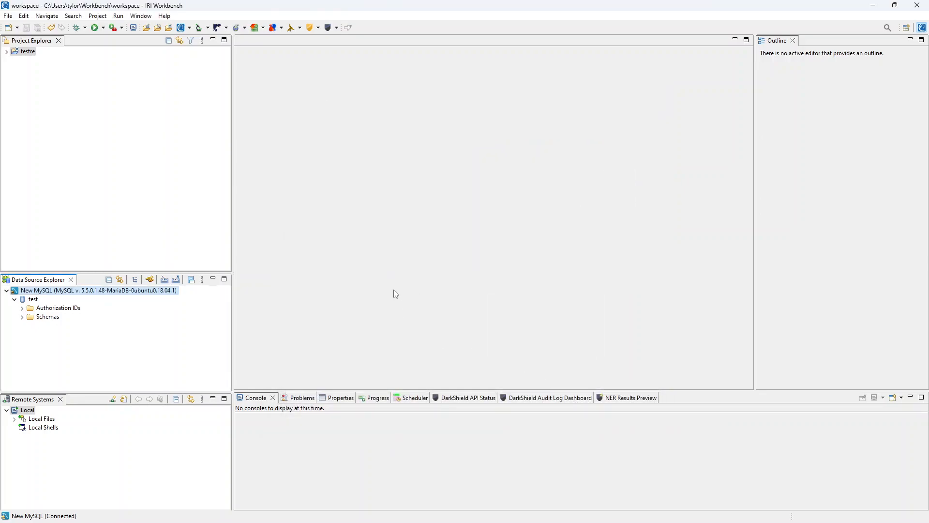
- Expand Schemas > test > Tables in Data Source Explorer and select the ACCOUNT table
left_click(22, 317)
left_click(30, 326)
left_click(38, 352)
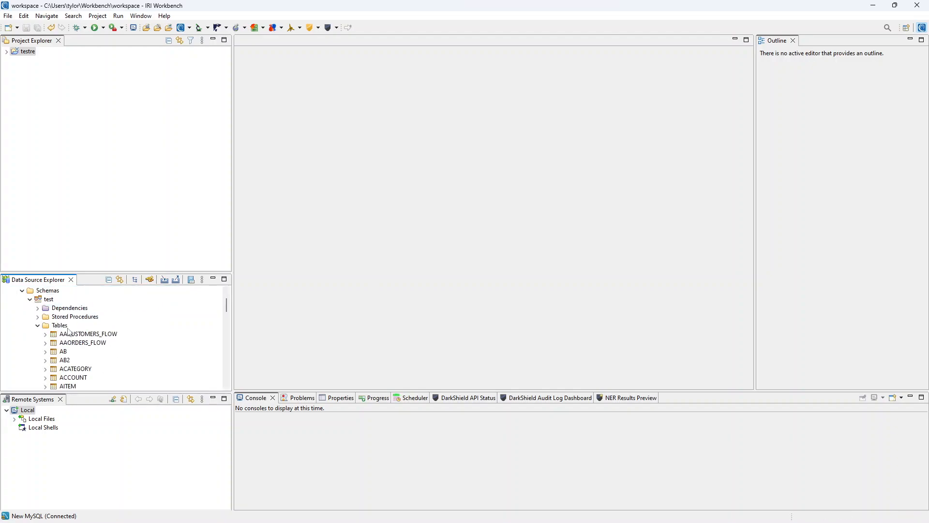
scroll(90, 358, "down", 1)
left_click(73, 352)
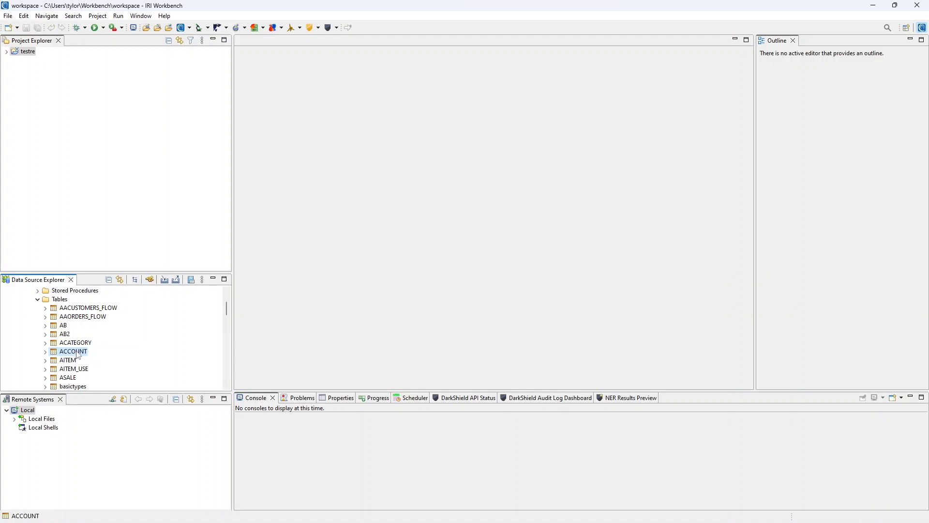
- Generate test_ACCOUNT.ddf from ACCOUNT via IRI > Generate DDF and open it in the editor
right_click(72, 352)
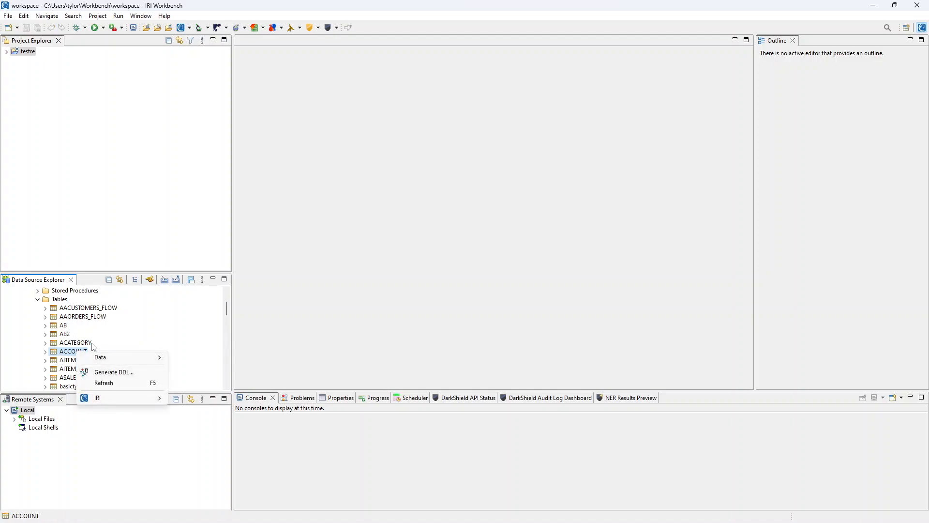
mouse_move(125, 401)
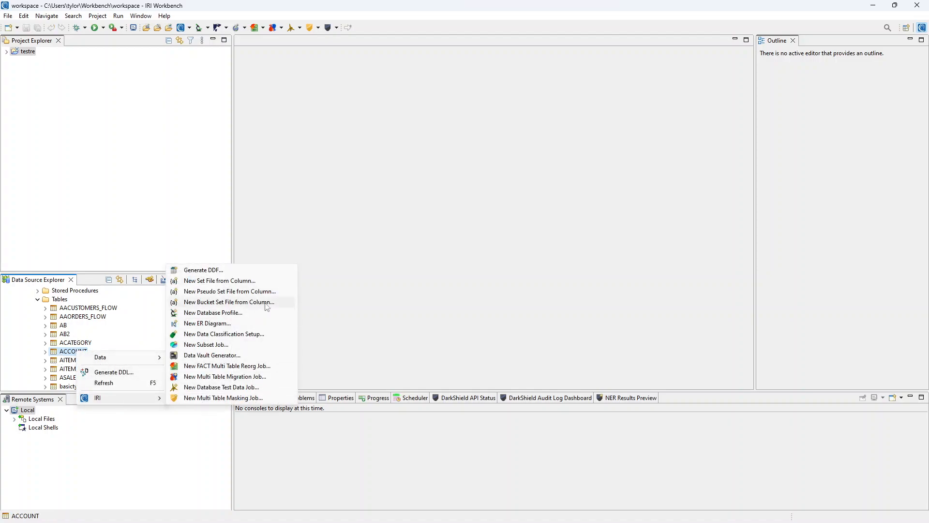
left_click(238, 273)
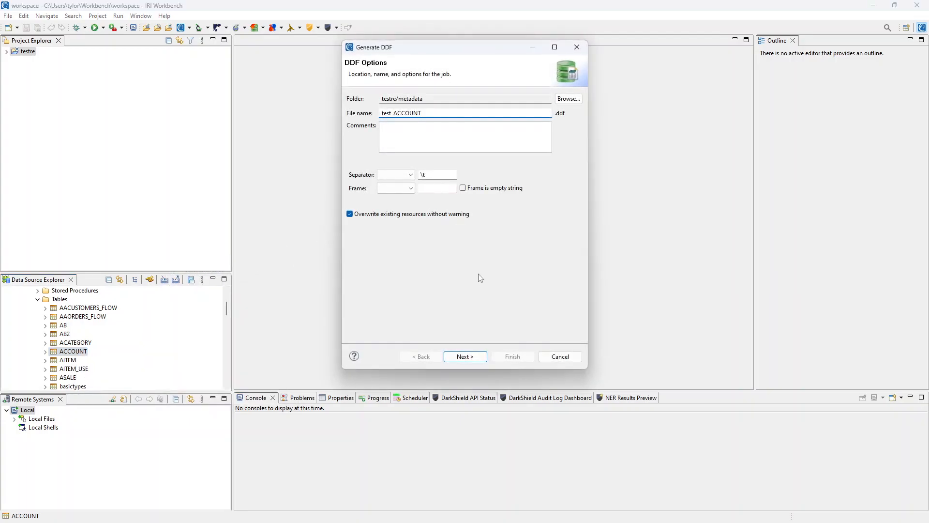
left_click(469, 358)
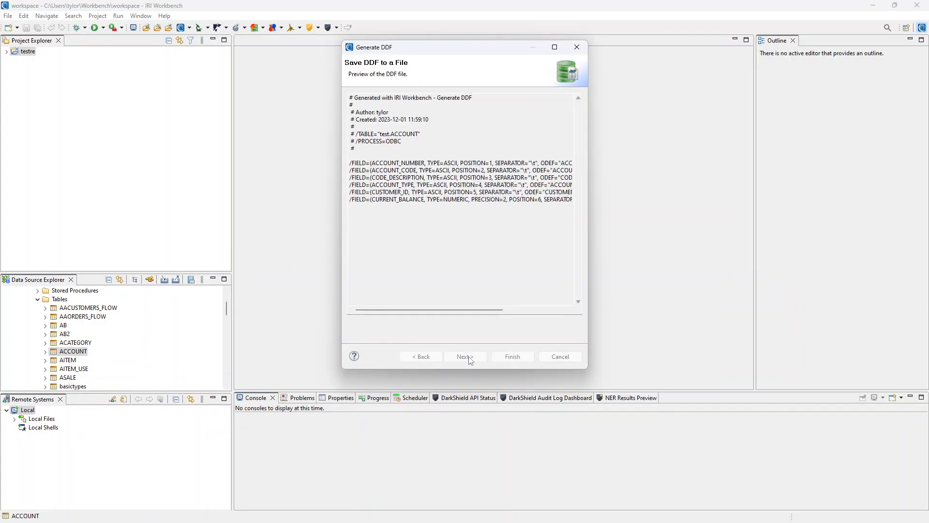
left_click(512, 357)
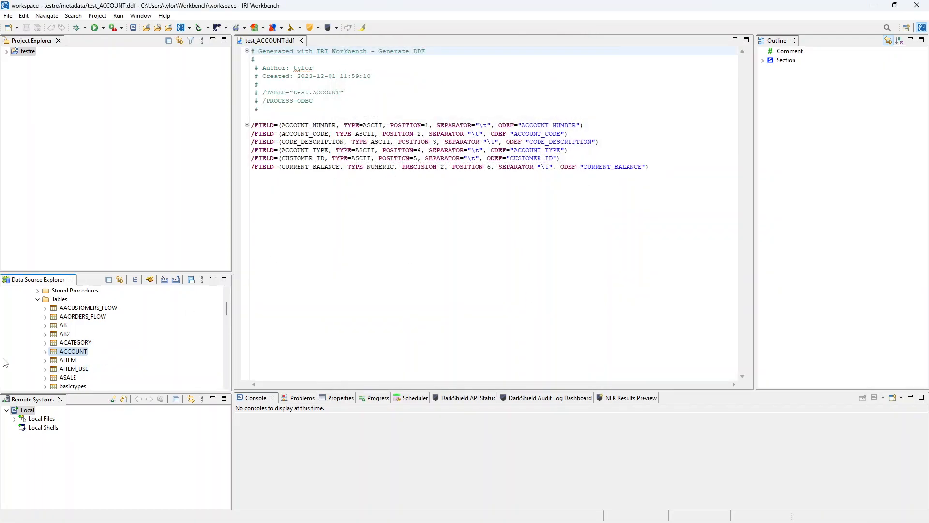
- List the ACCOUNT table's six columns and go to the CUSTOMER_ID field in test_ACCOUNT.ddf
left_click(45, 351)
left_click(53, 360)
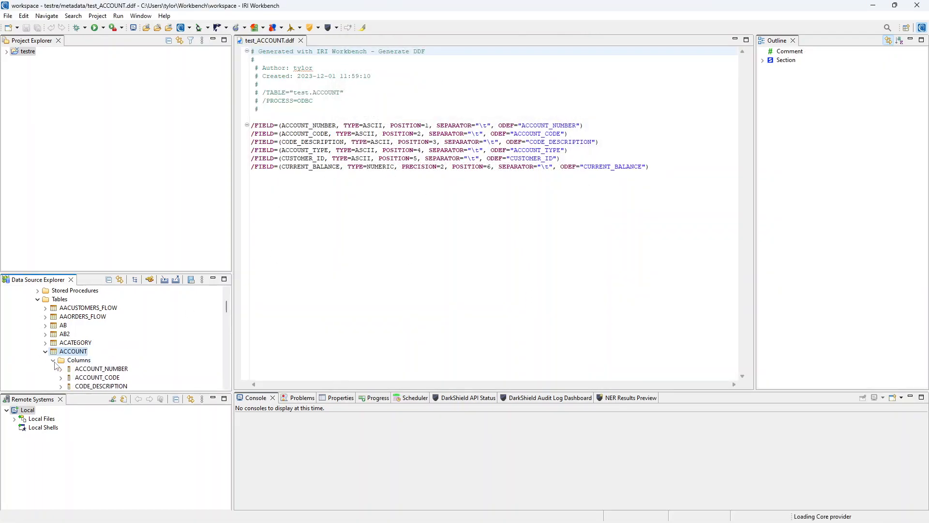
scroll(77, 344, "down", 2)
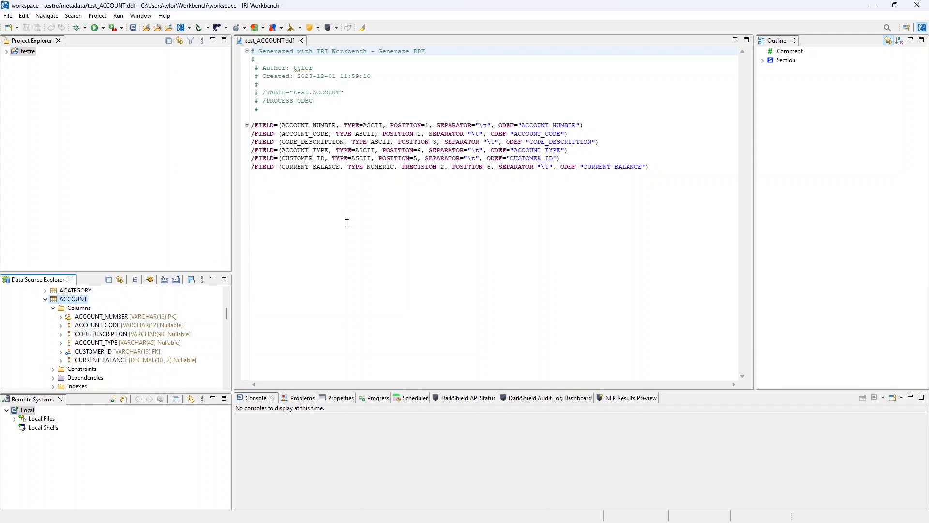
left_click(678, 161)
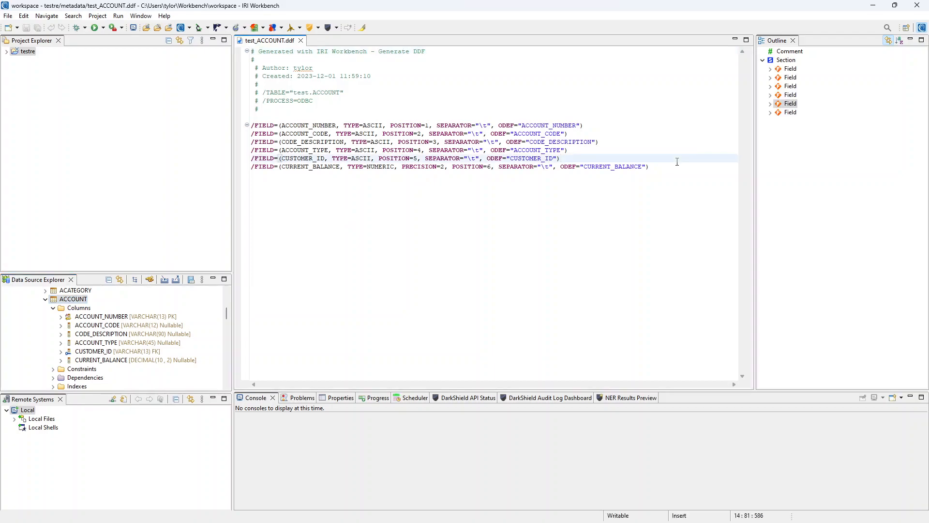